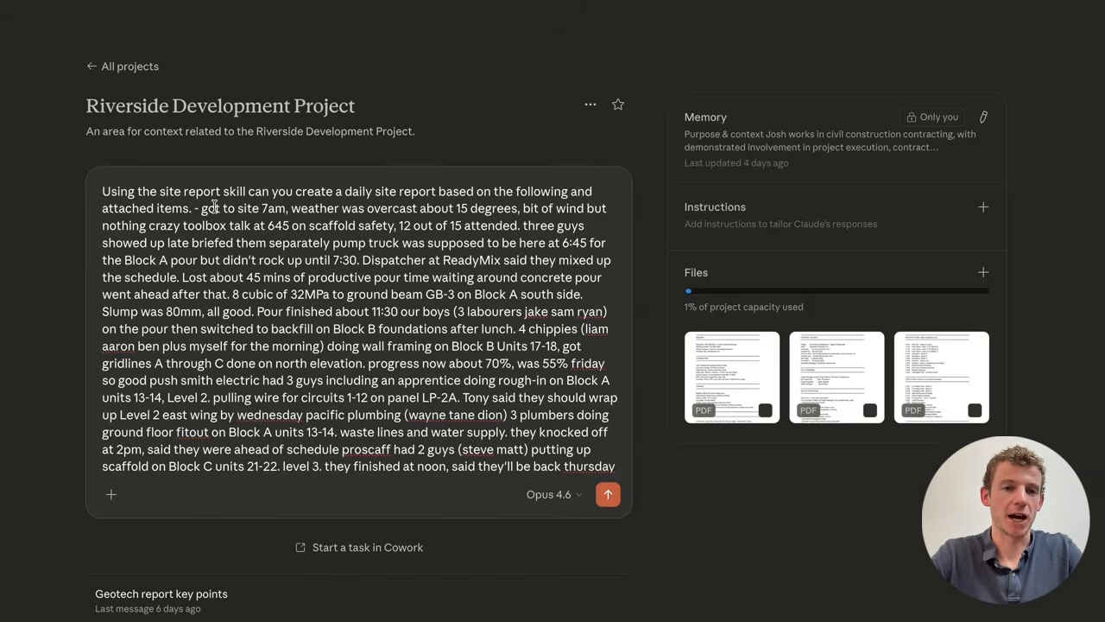
left_click_drag(204, 208, 313, 364)
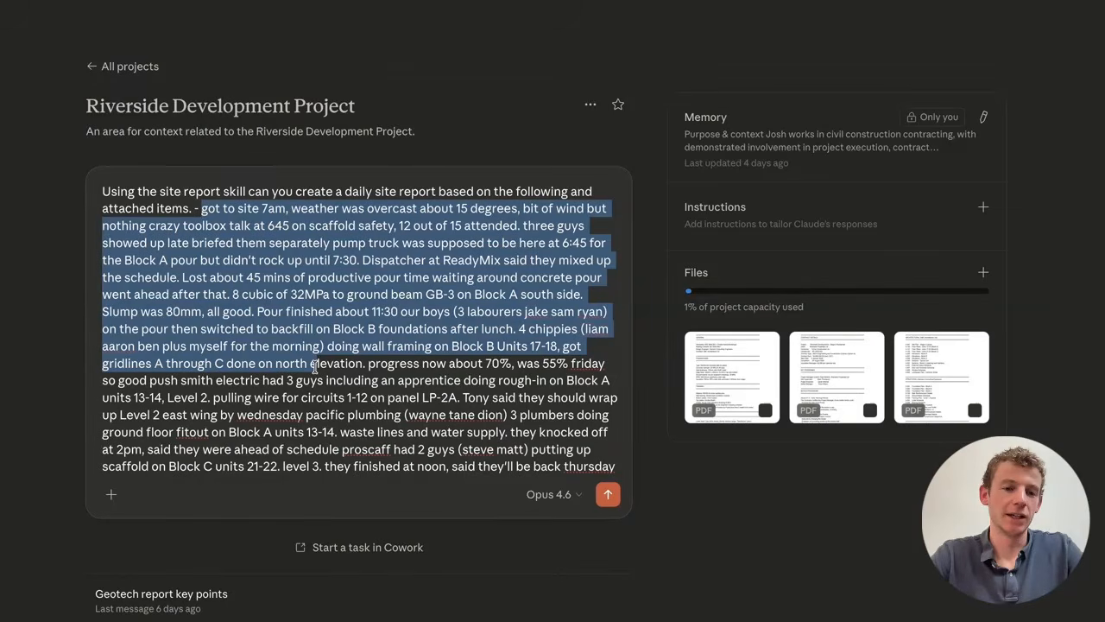
left_click(152, 459)
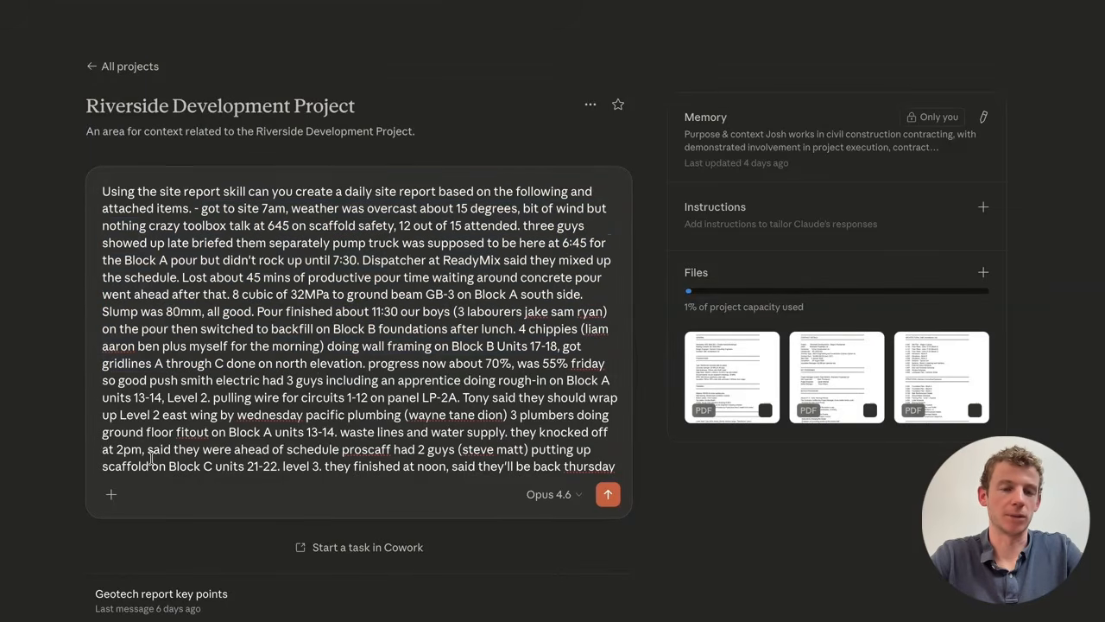
Step: Attach sign-in-out-sheet.png, tailgate-meeting.png, site-photo-wall-framing.png and site-photo-site-overview.png to the daily site report prompt and send it
left_click(111, 498)
left_click(144, 338)
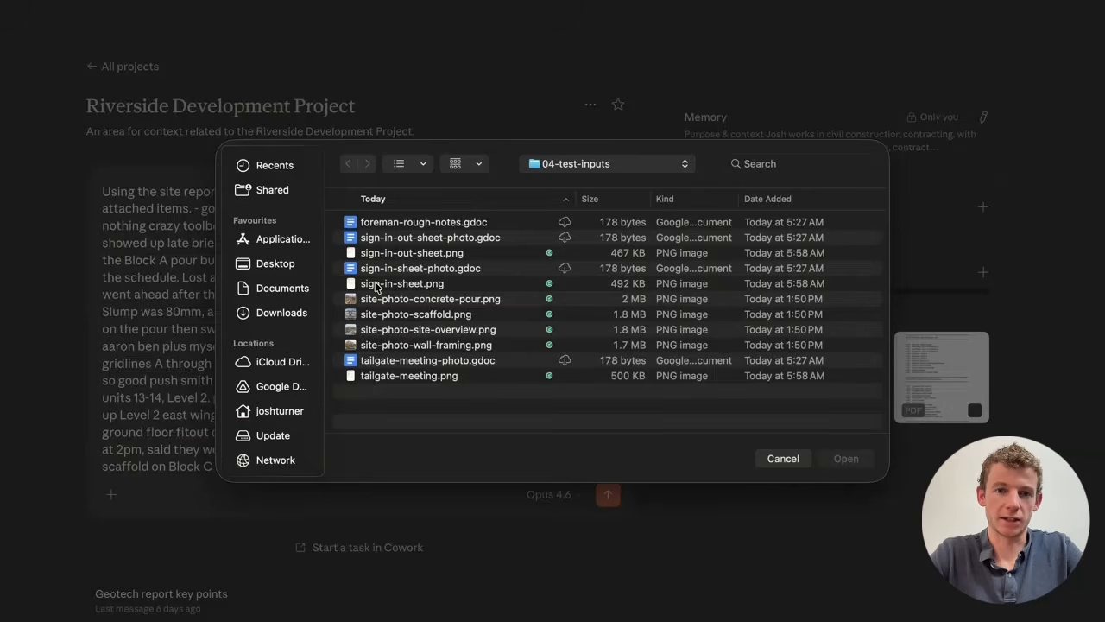
left_click(415, 253)
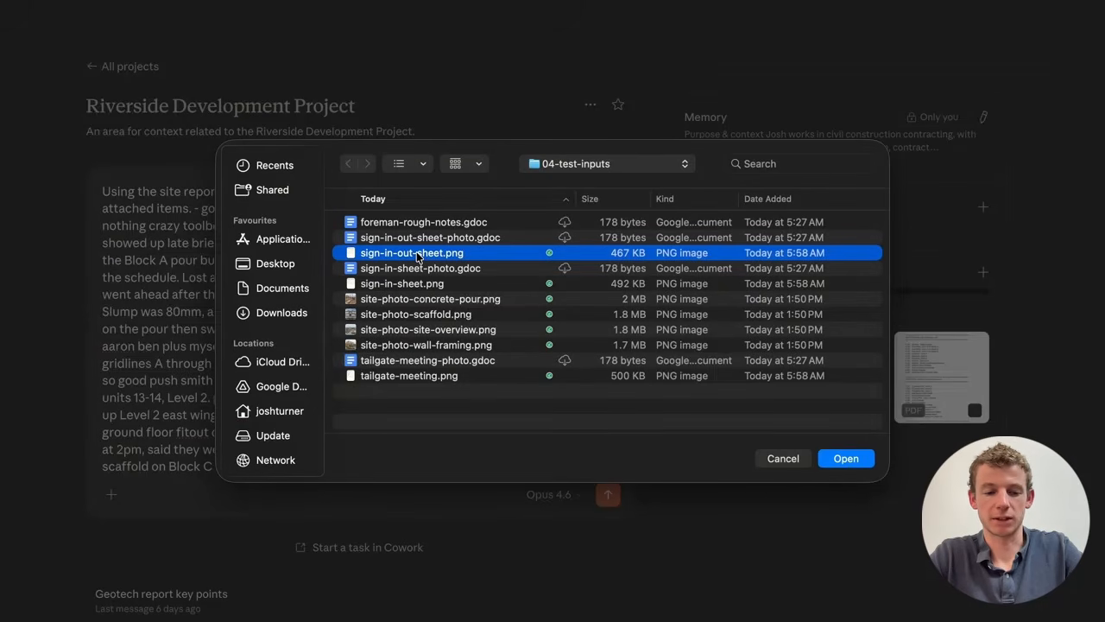
left_click(418, 377, "super")
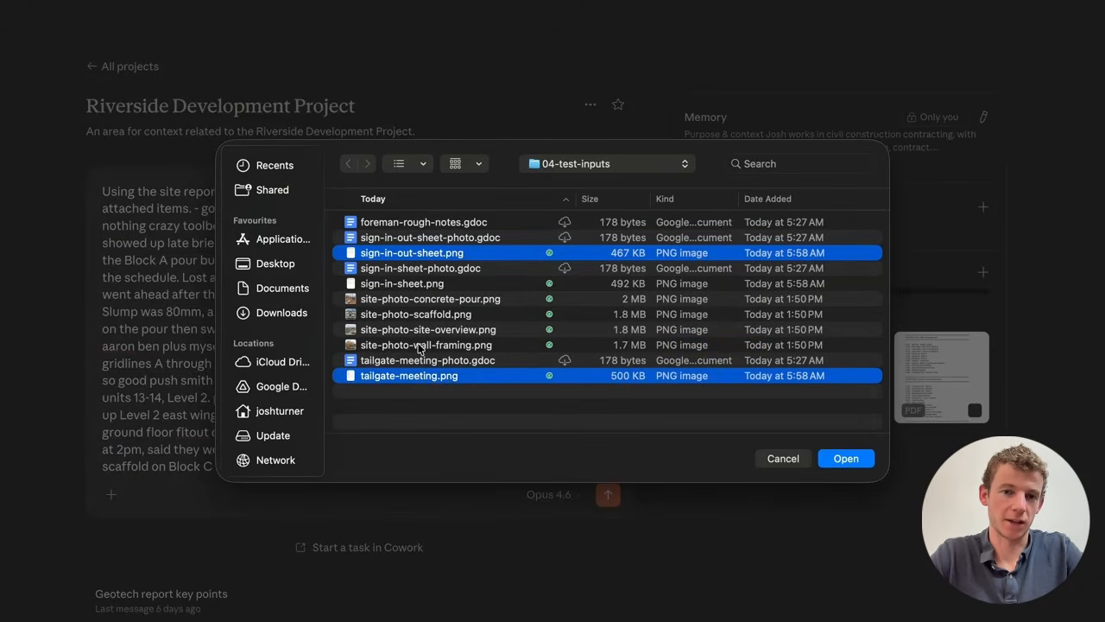
left_click(419, 345, "super")
left_click(415, 331, "super")
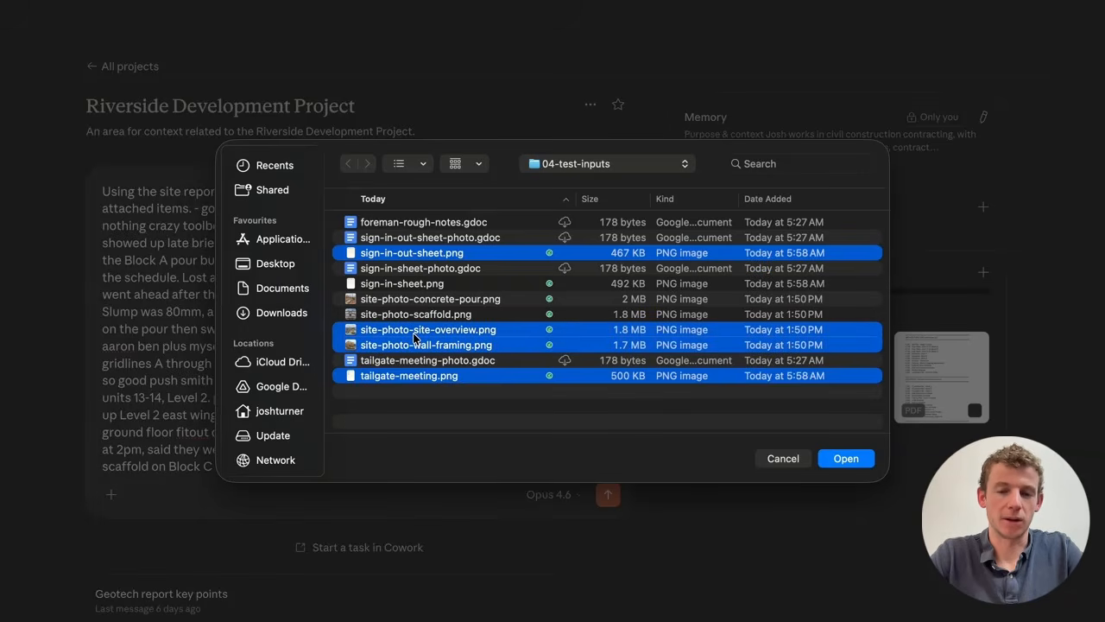
left_click(846, 459)
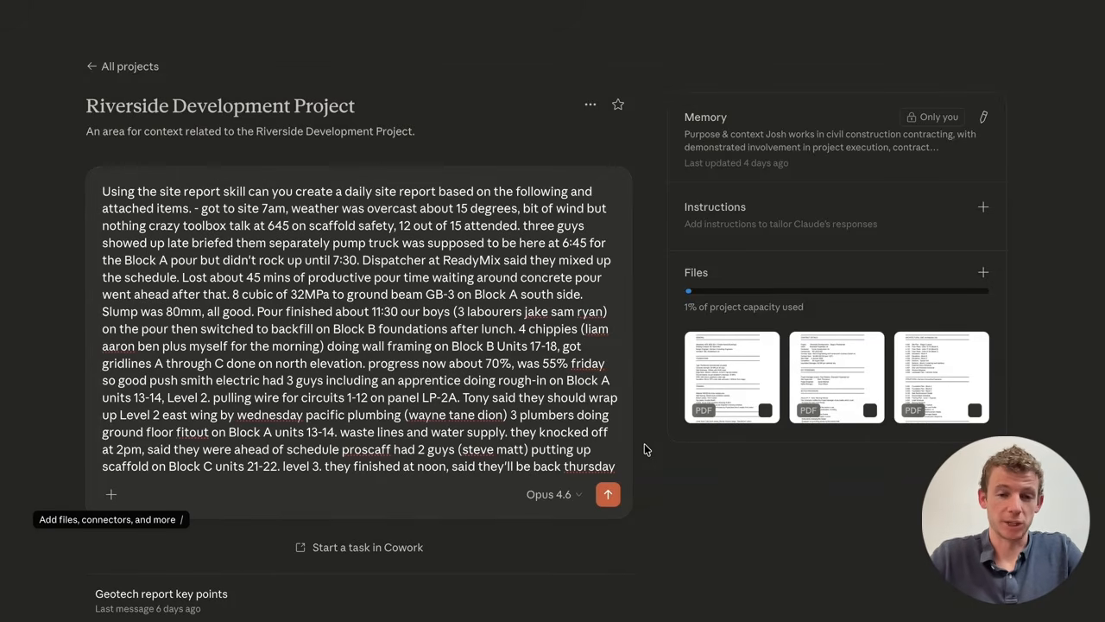
key("Return")
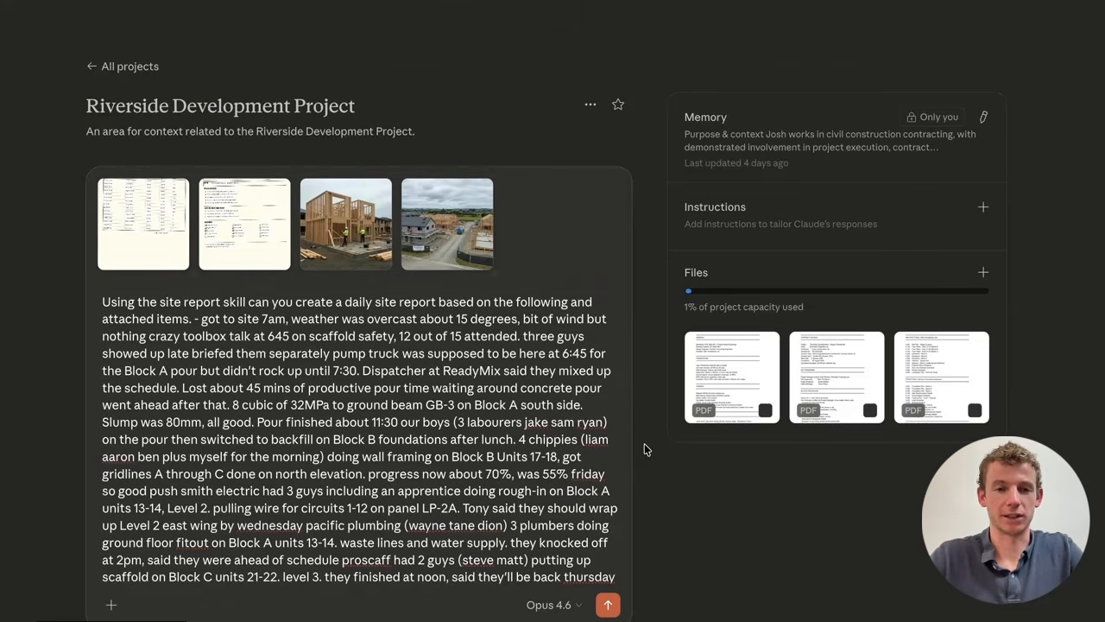
left_click(609, 604)
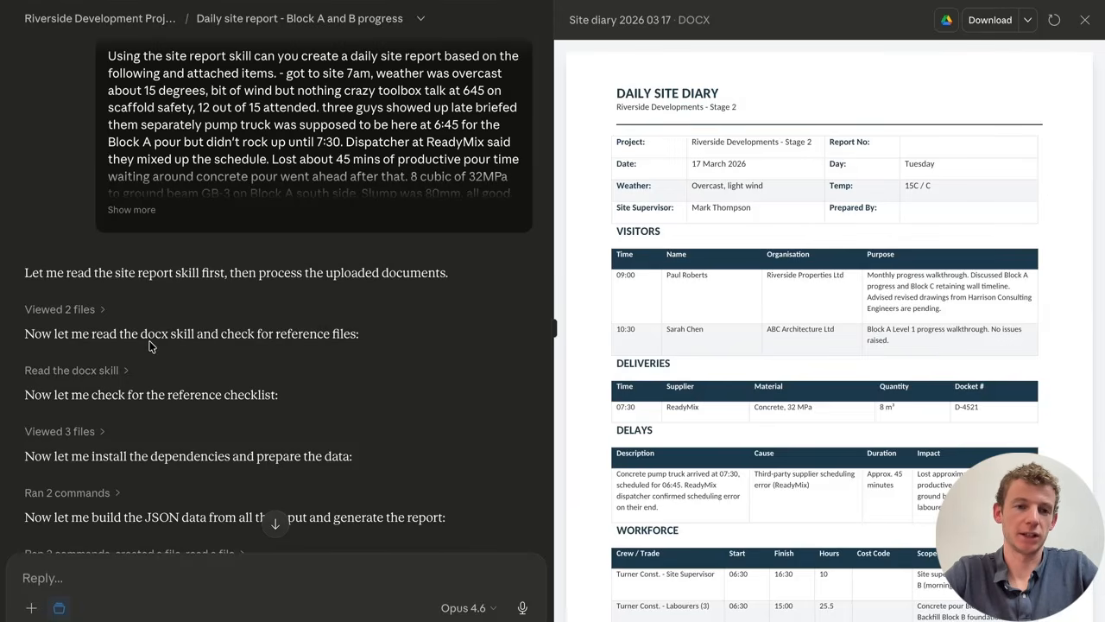
Step: Read through the reply to the site report prompt, including the flagged items, the sign-in sheet cross-reference notes and the photo log note
scroll(149, 346, "down", 1)
scroll(208, 302, "down", 1)
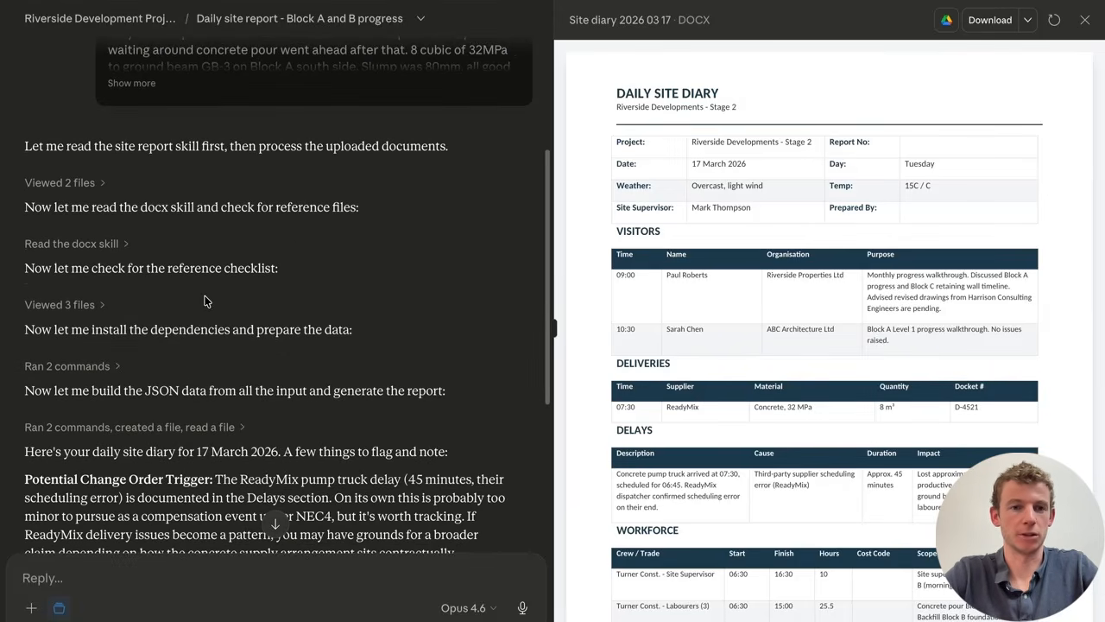
scroll(211, 209, "down", 1)
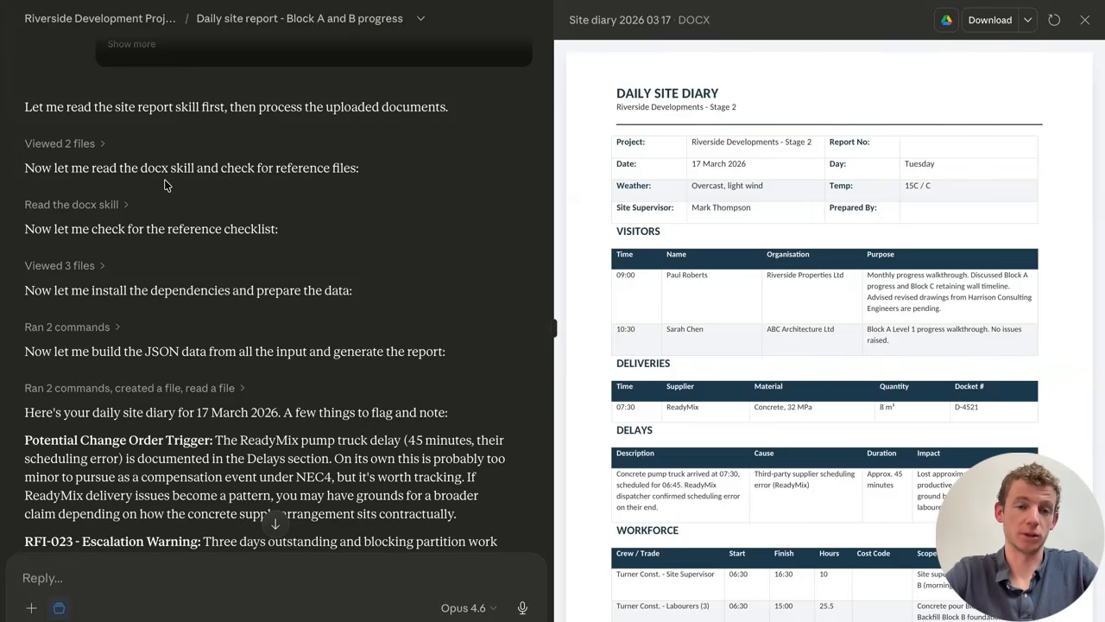
scroll(214, 249, "down", 2)
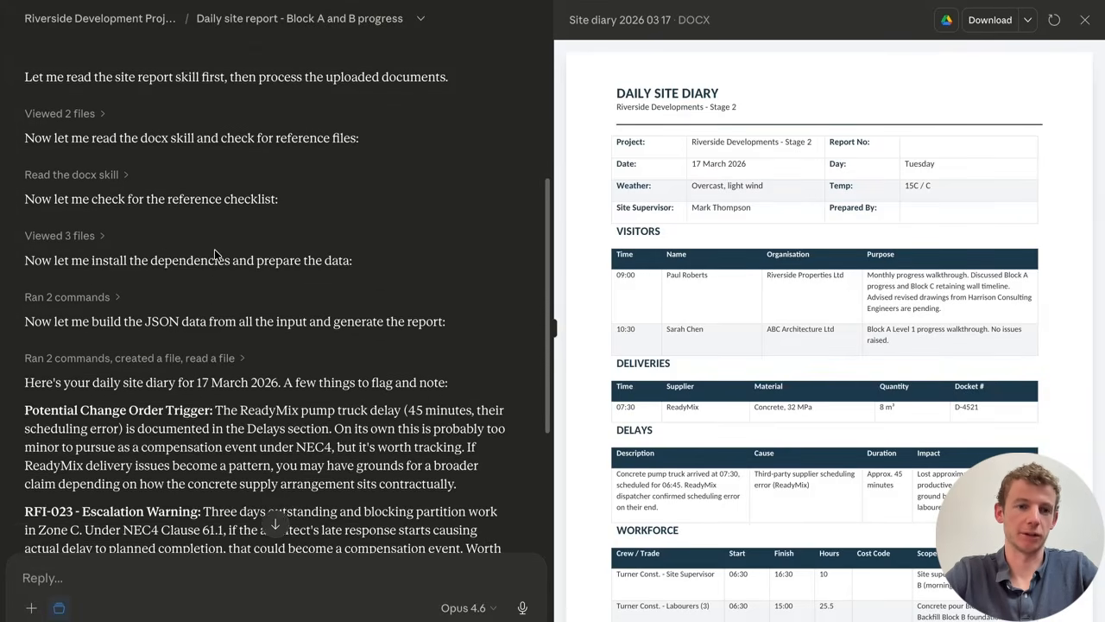
scroll(214, 249, "down", 1)
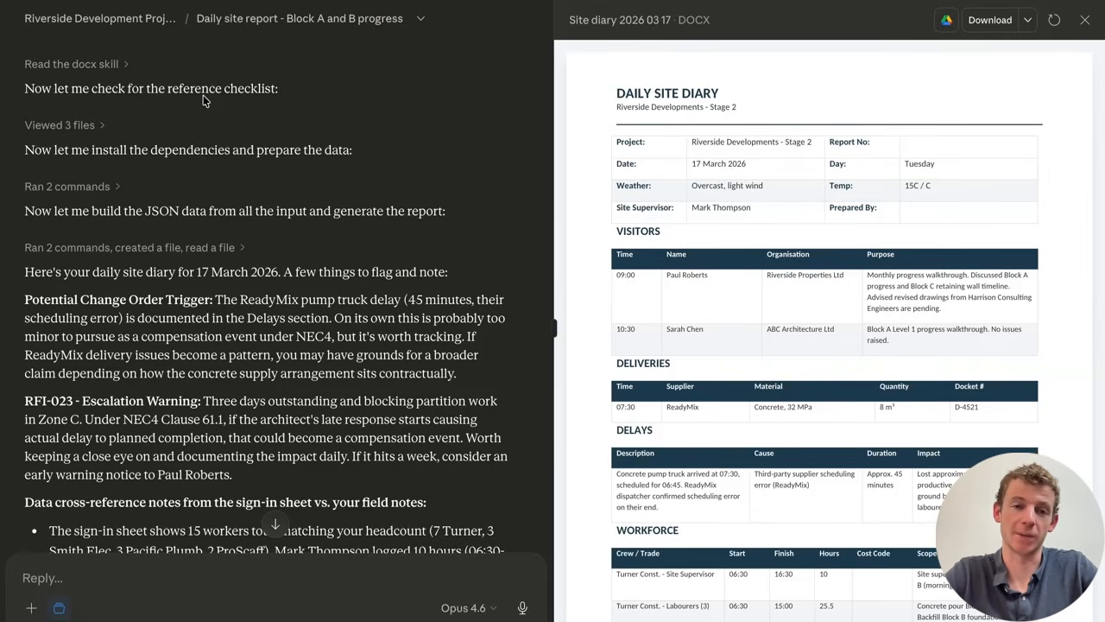
scroll(249, 196, "down", 2)
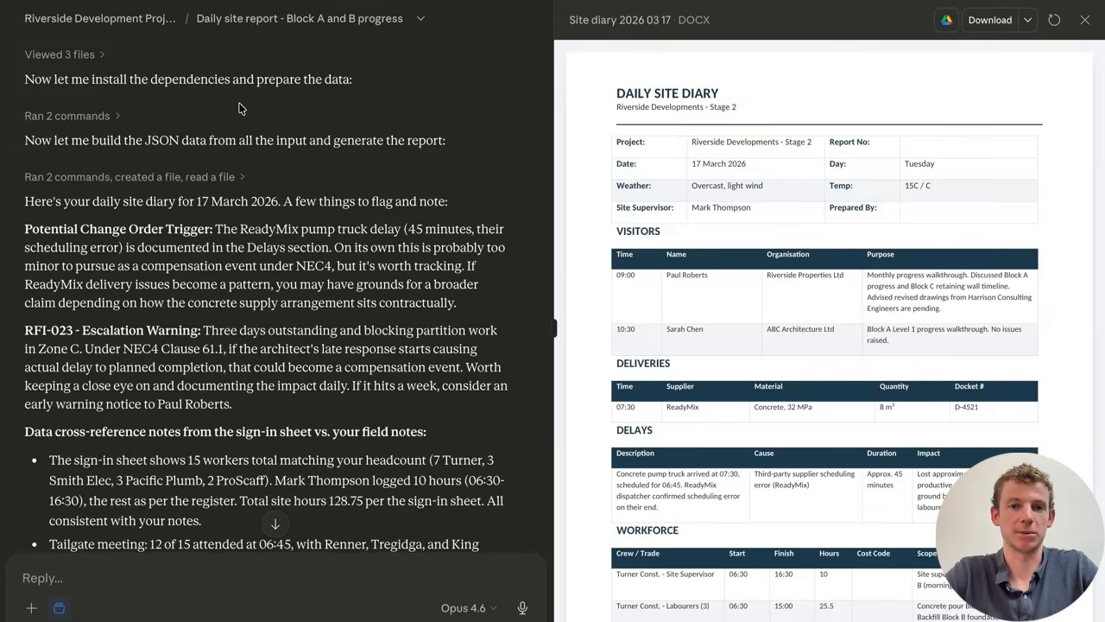
scroll(301, 190, "down", 1)
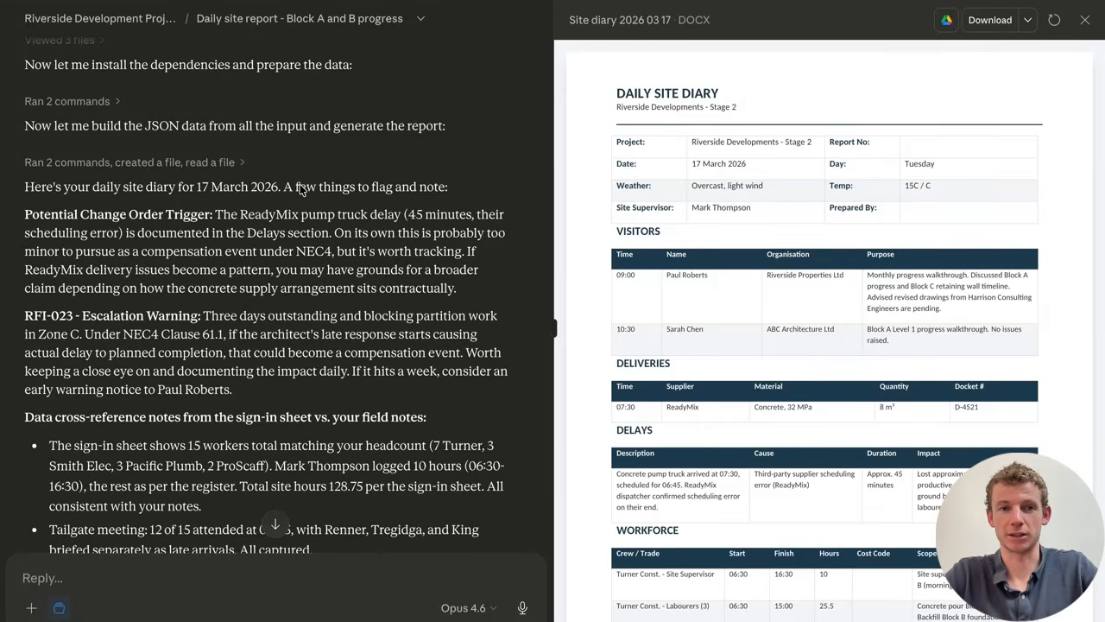
scroll(294, 185, "down", 2)
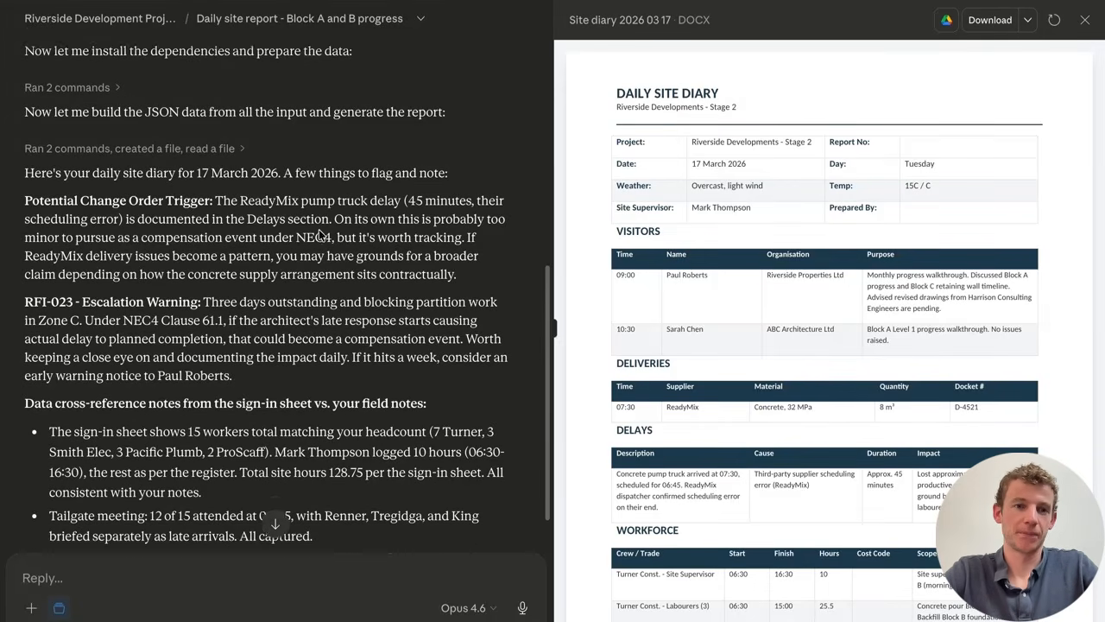
scroll(269, 174, "down", 1)
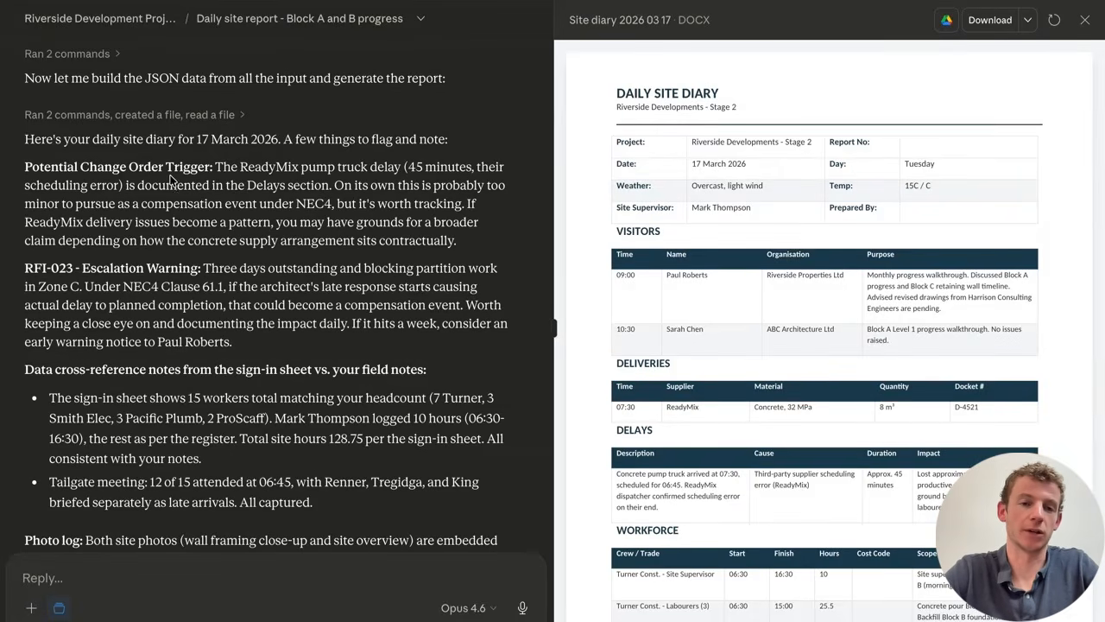
scroll(197, 253, "down", 1)
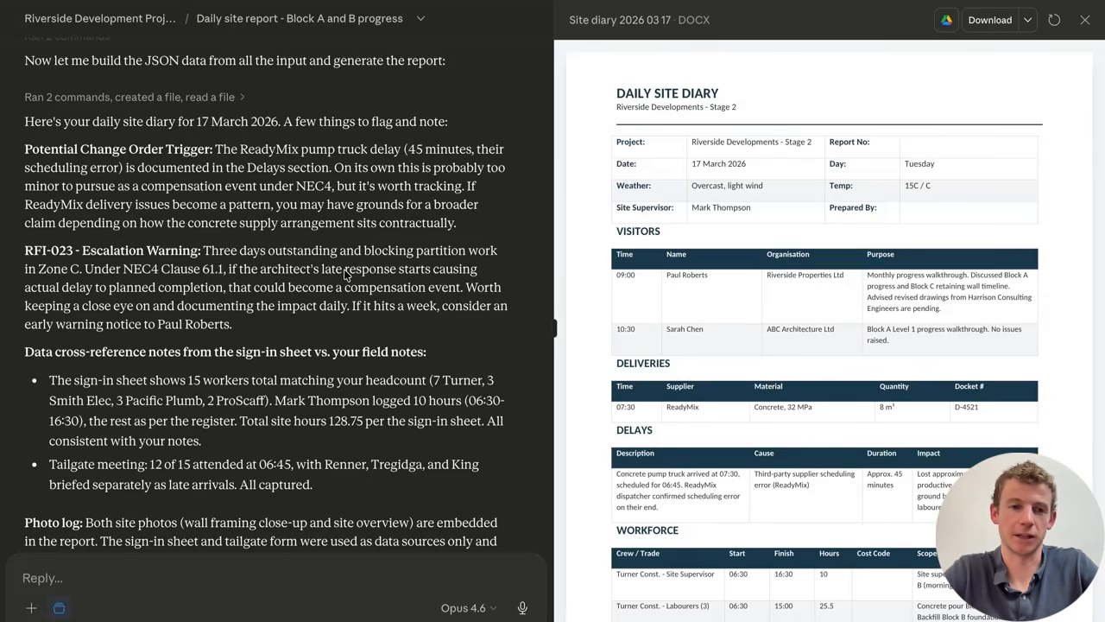
scroll(346, 274, "down", 5)
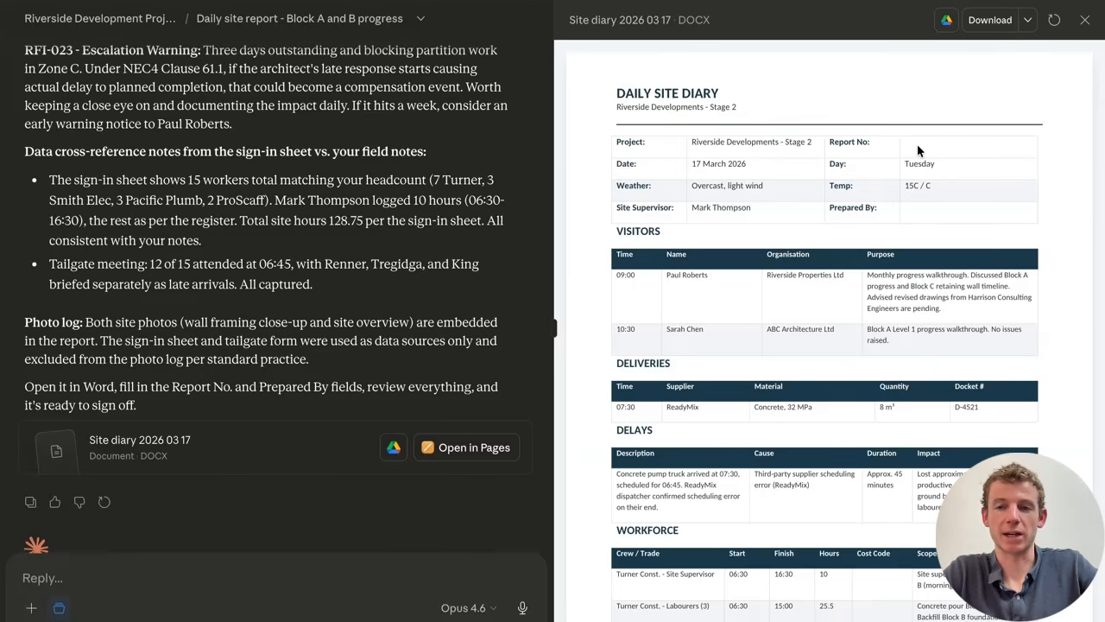
Step: Review all pages of the generated site diary document, from the visitors and workforce tables to the photo log and sign-off
scroll(883, 329, "down", 3)
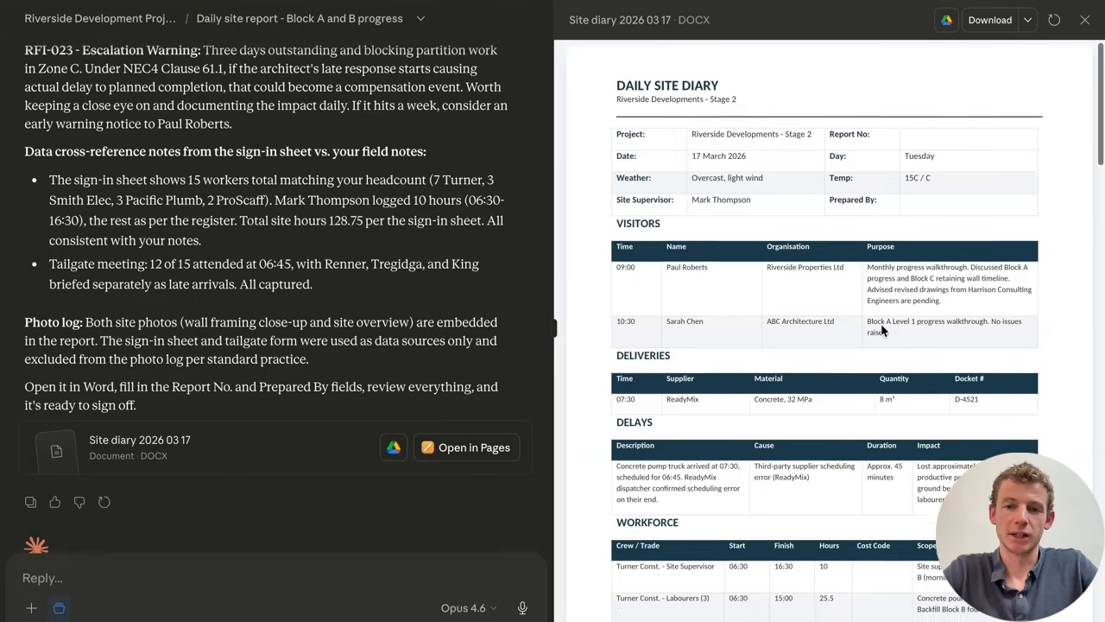
scroll(883, 329, "down", 2)
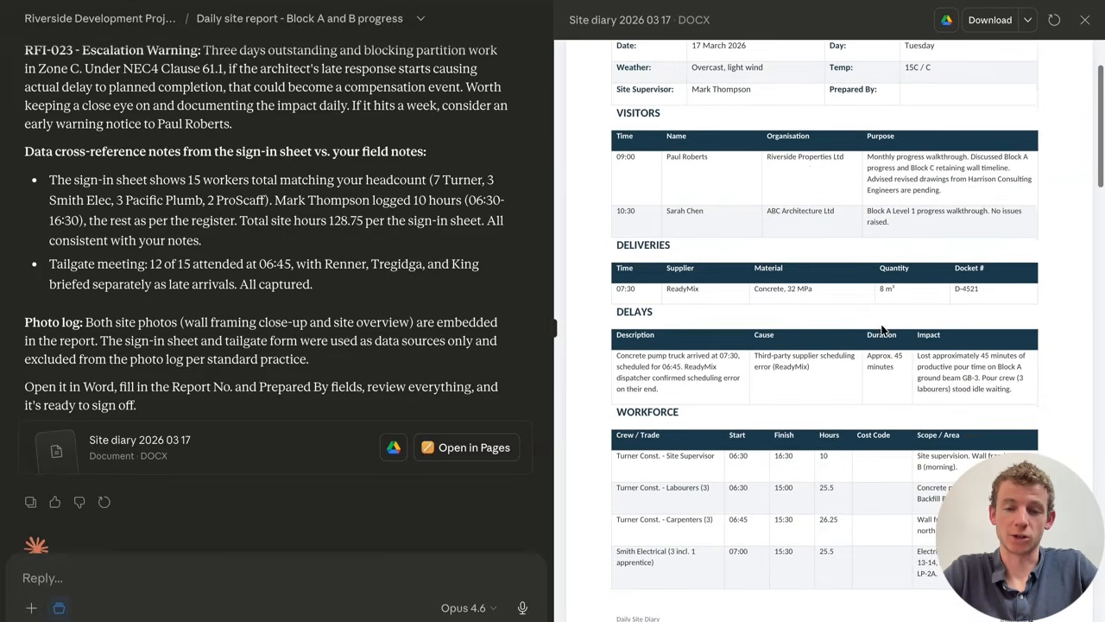
scroll(882, 329, "down", 1)
scroll(882, 329, "down", 1)
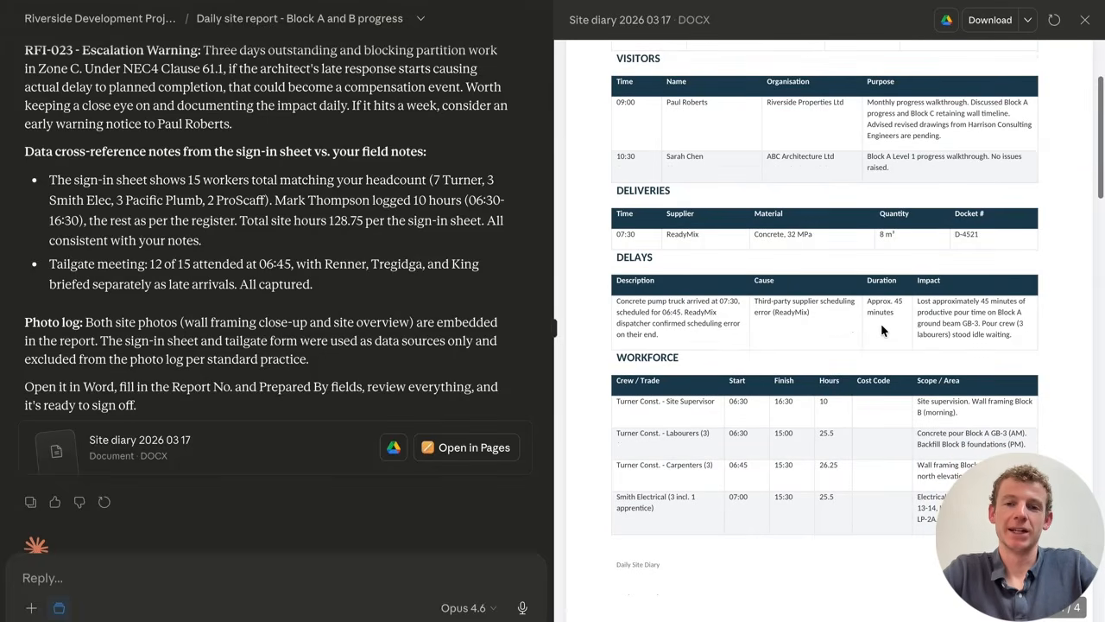
scroll(882, 329, "down", 1)
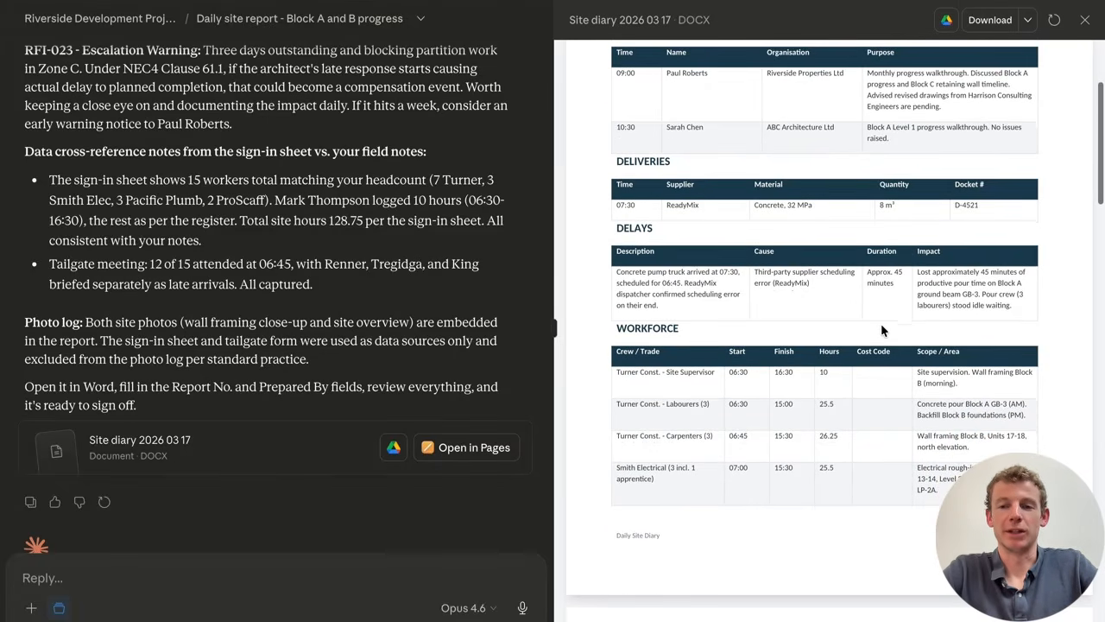
scroll(881, 329, "down", 5)
scroll(882, 330, "down", 13)
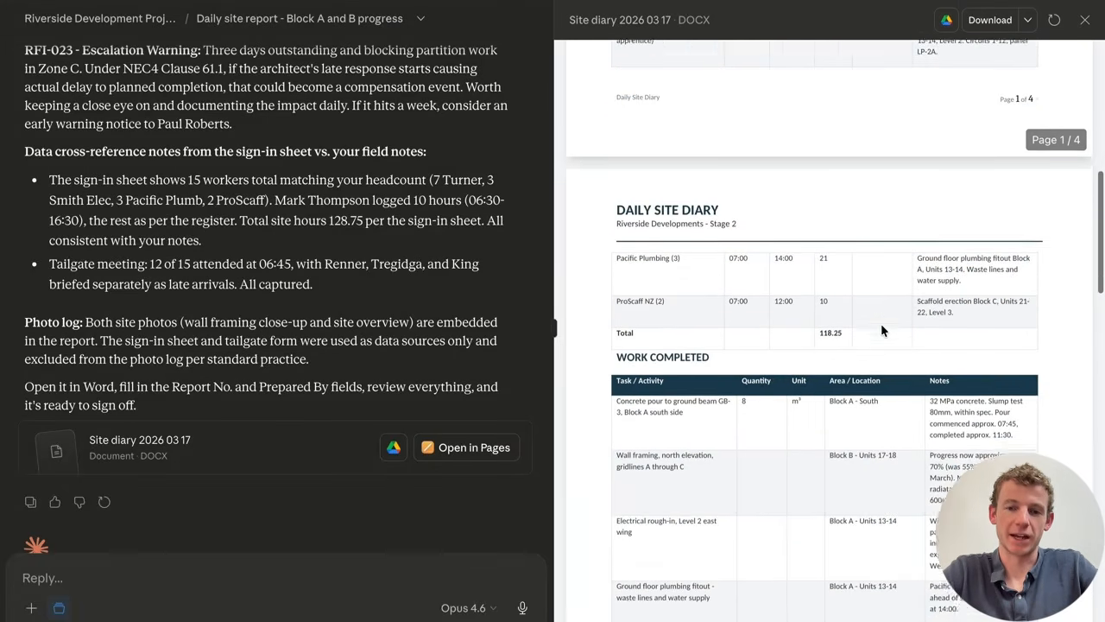
scroll(881, 330, "down", 3)
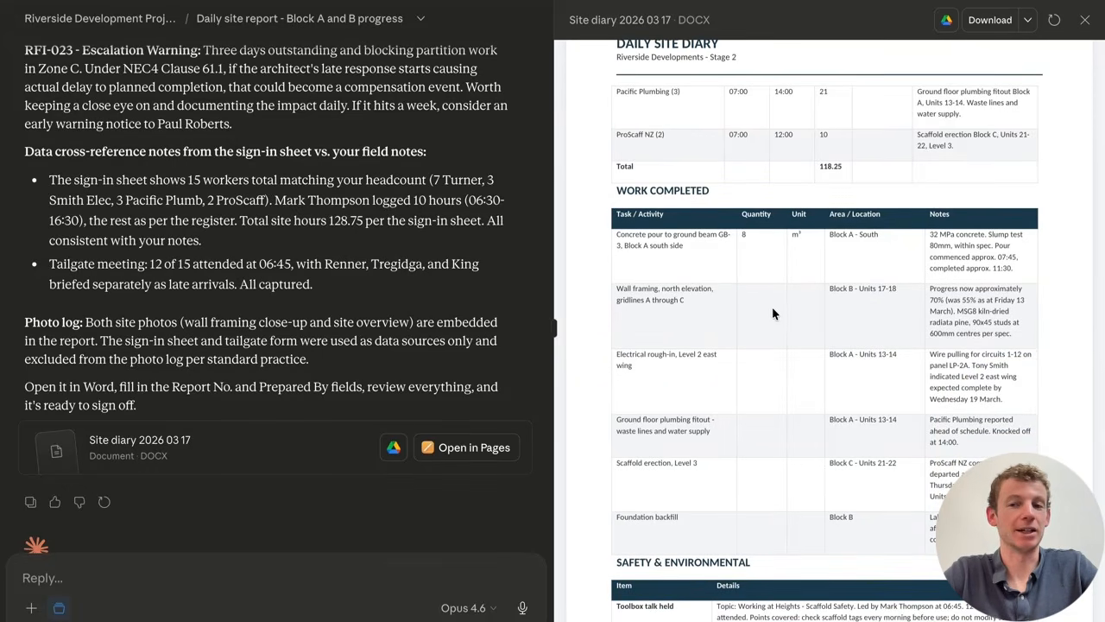
scroll(764, 324, "down", 15)
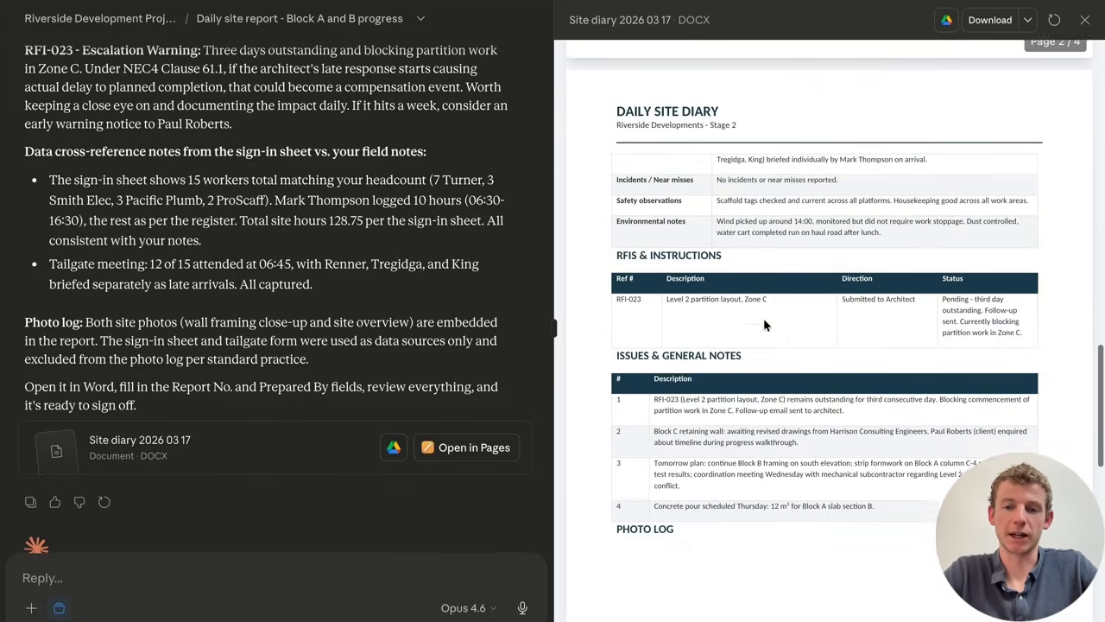
scroll(764, 325, "down", 16)
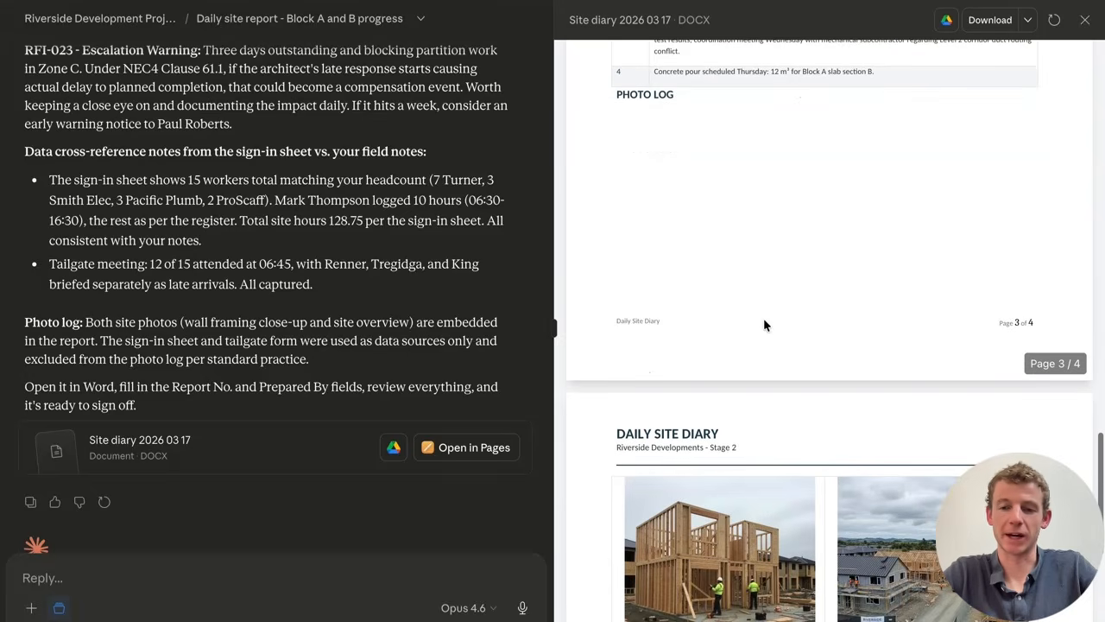
scroll(763, 325, "down", 1)
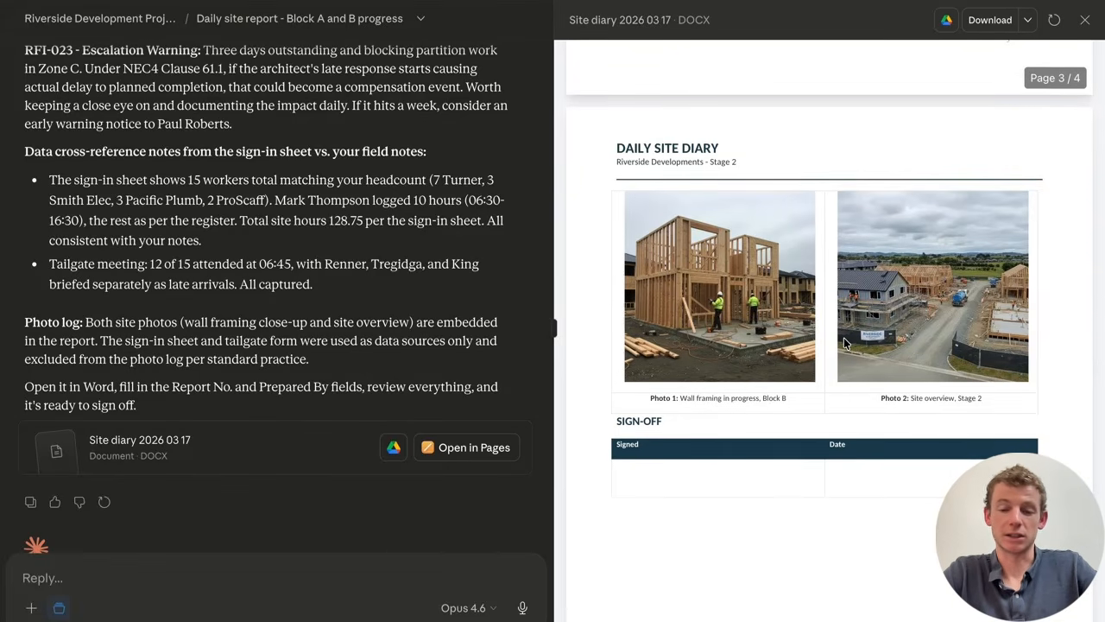
scroll(845, 343, "down", 3)
scroll(845, 344, "up", 8)
scroll(844, 343, "up", 15)
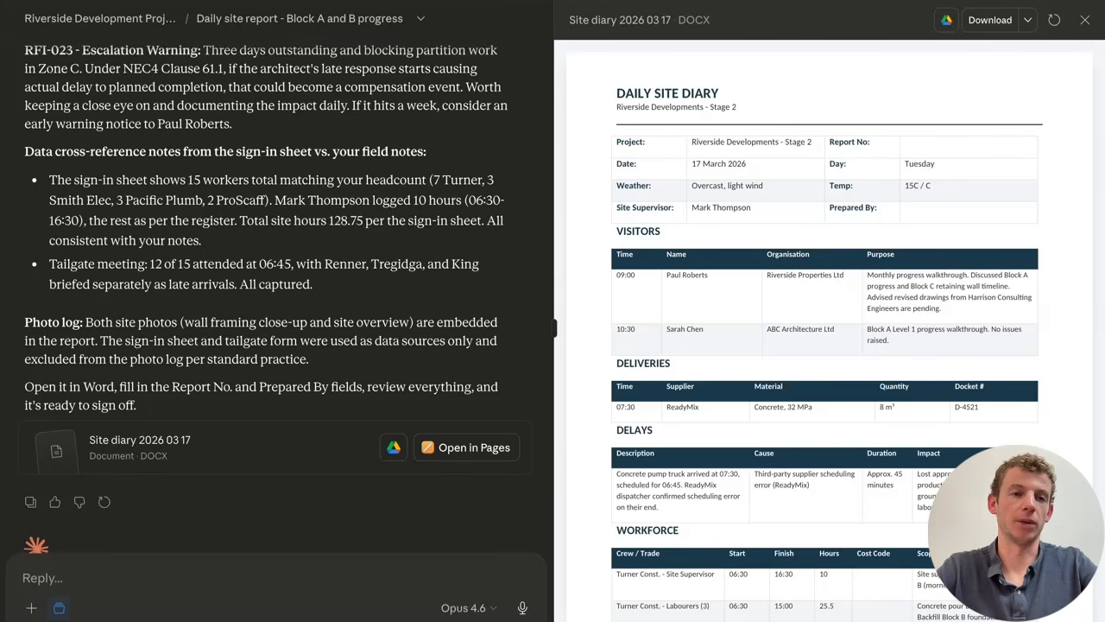
Step: Find the site-report skill among the custom skills, open its details and disable it
key("super+.")
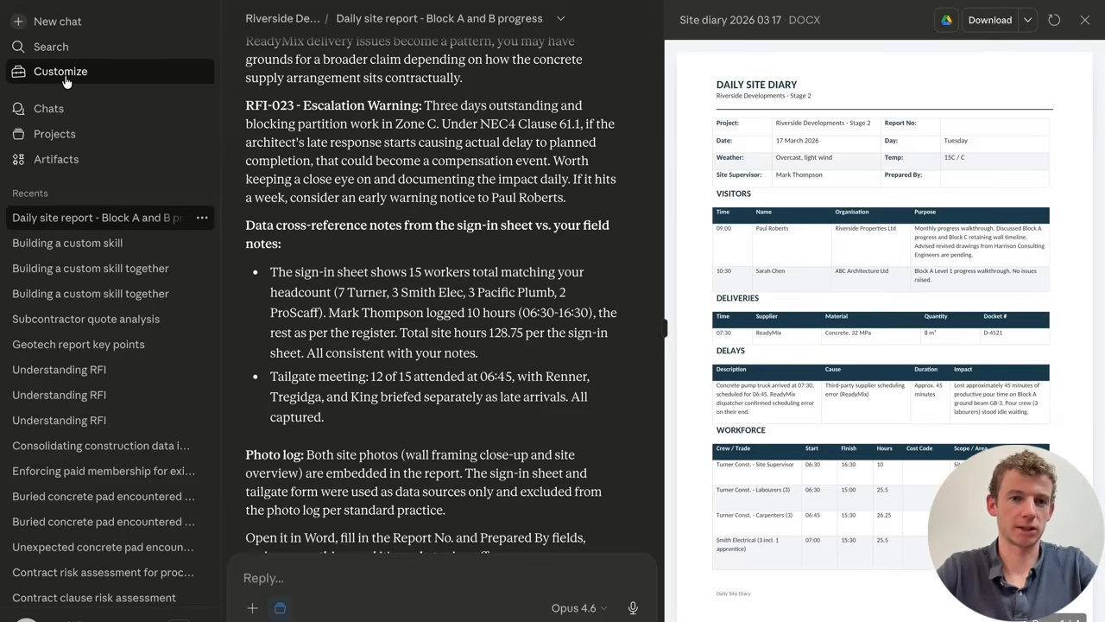
left_click(66, 76)
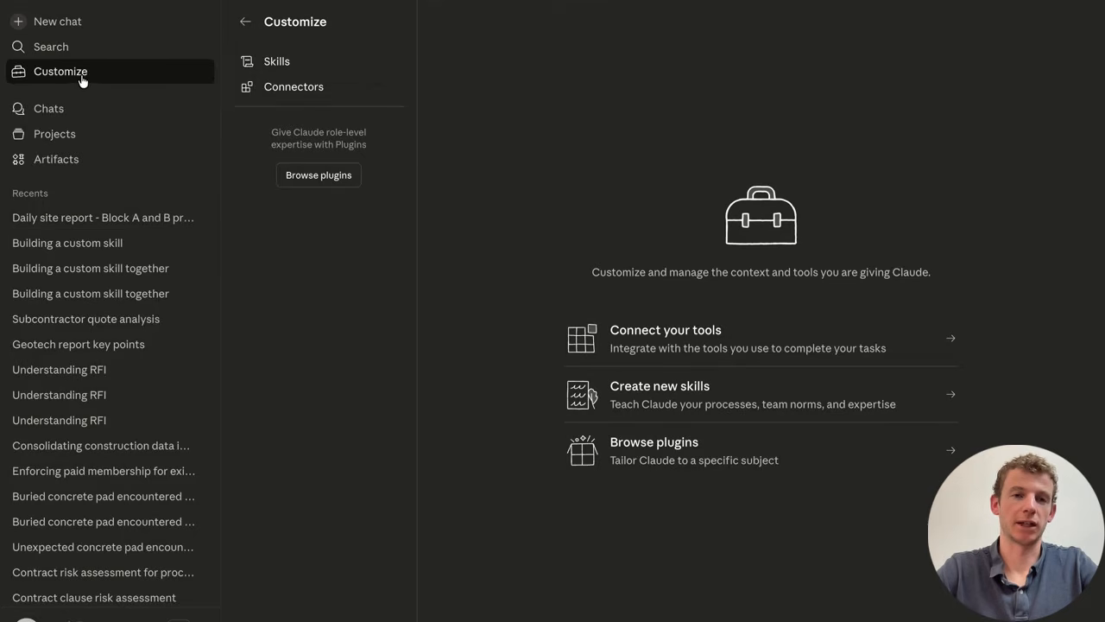
left_click(264, 76)
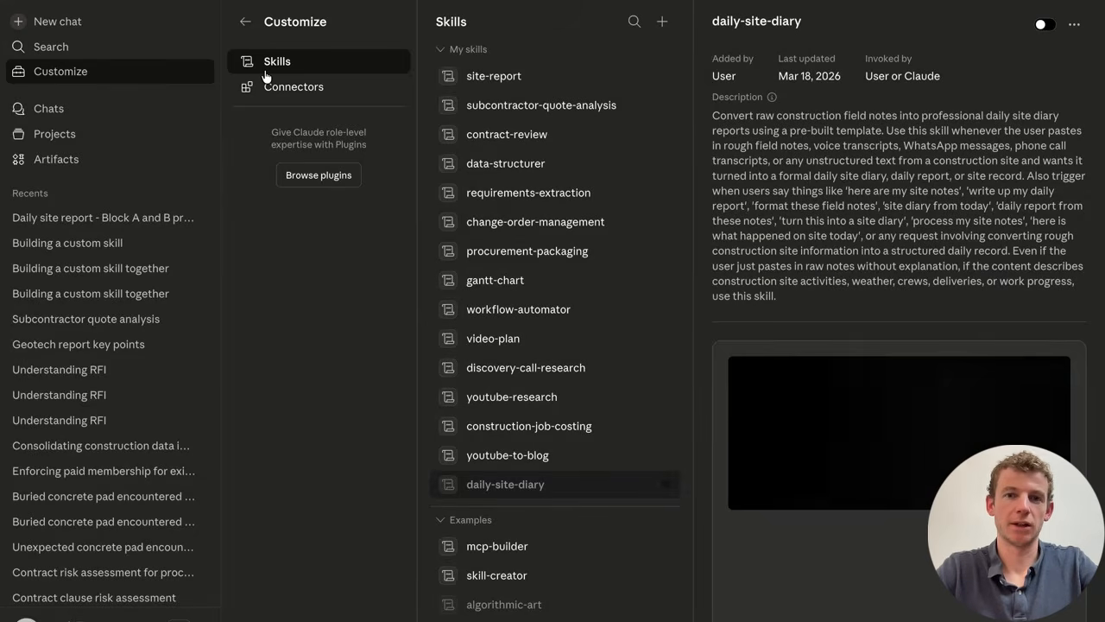
left_click(594, 85)
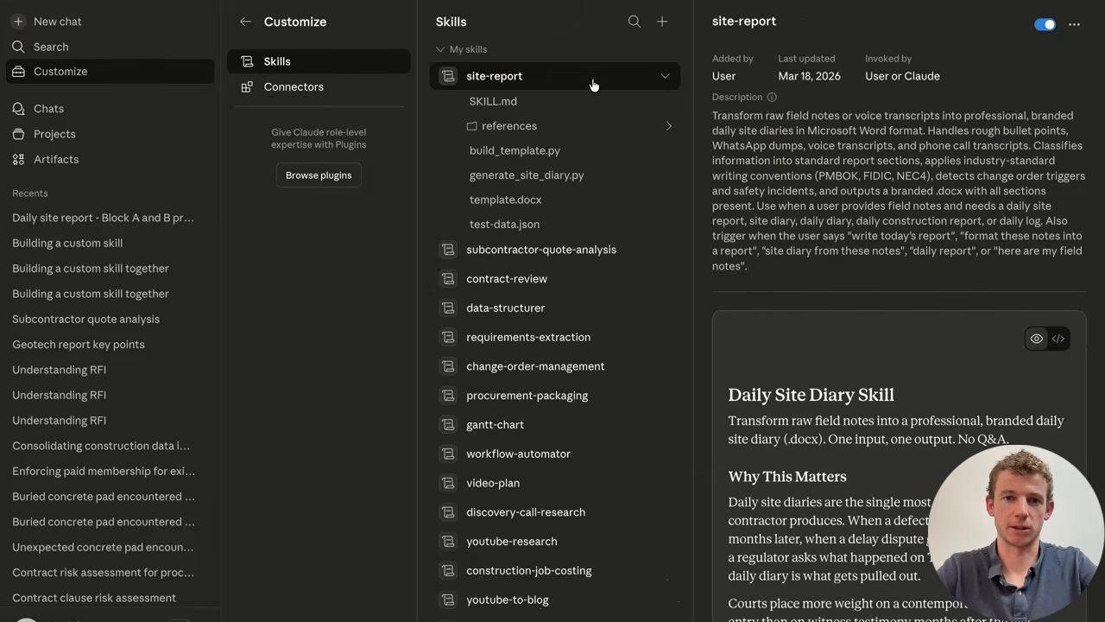
left_click(1045, 25)
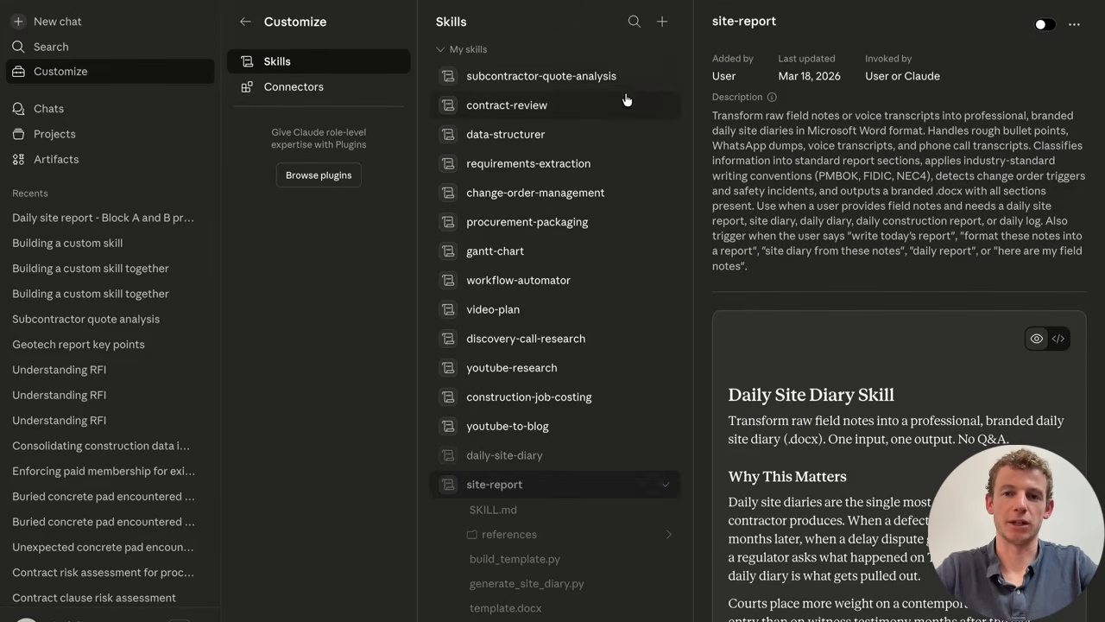
Step: Start creating a new skill with Claude, send the suggested skill-creator prompt and paste the "Daily Site Diary" skill instructions as the reply
left_click(661, 23)
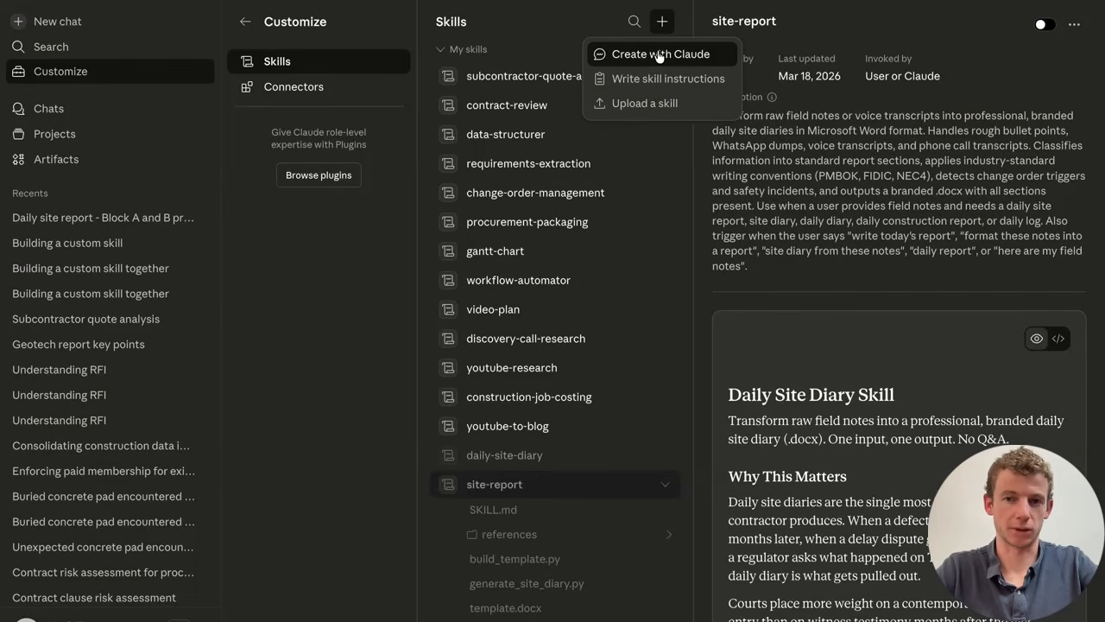
left_click(659, 55)
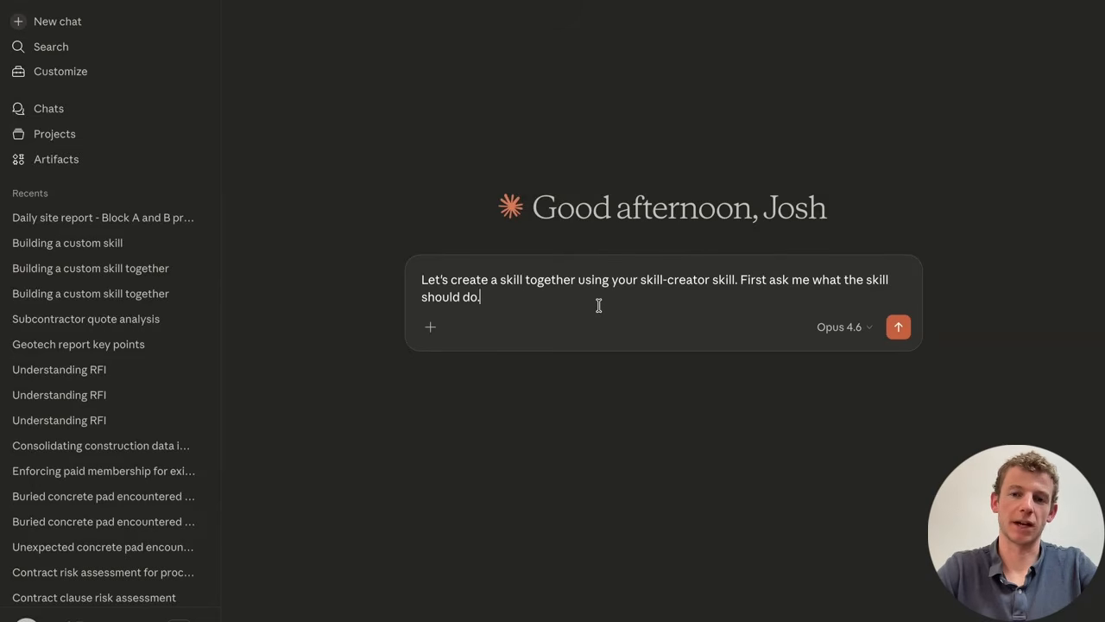
key("Return")
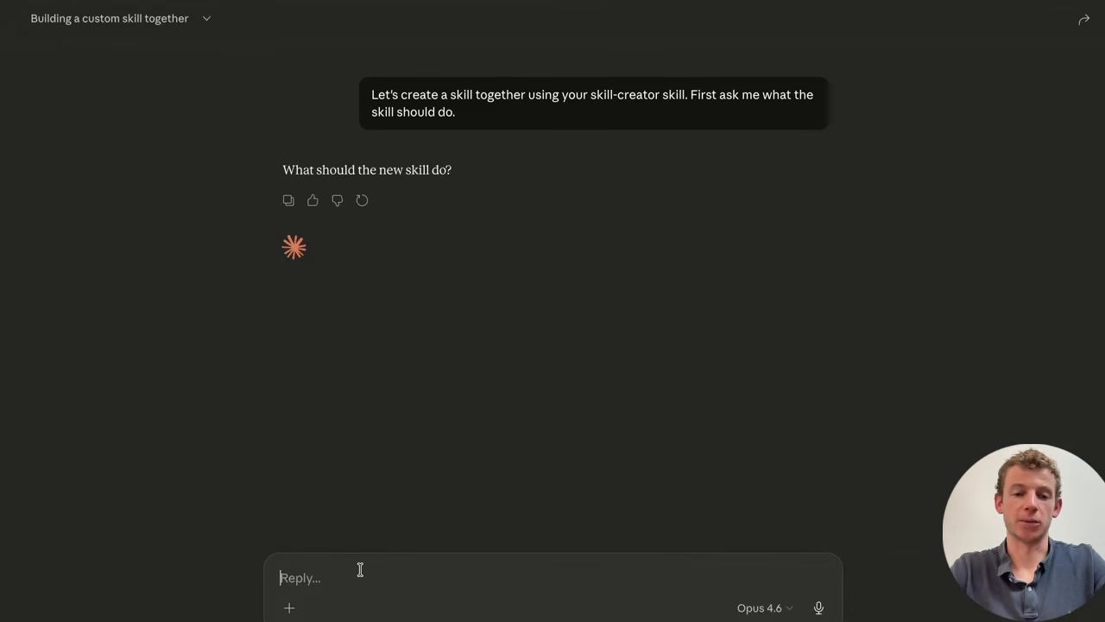
key("ctrl+v")
Step: Read through the drafted Daily Site Diary instructions, from the workflow and classification rules to voice and style, template and required report sections
scroll(405, 523, "up", 10)
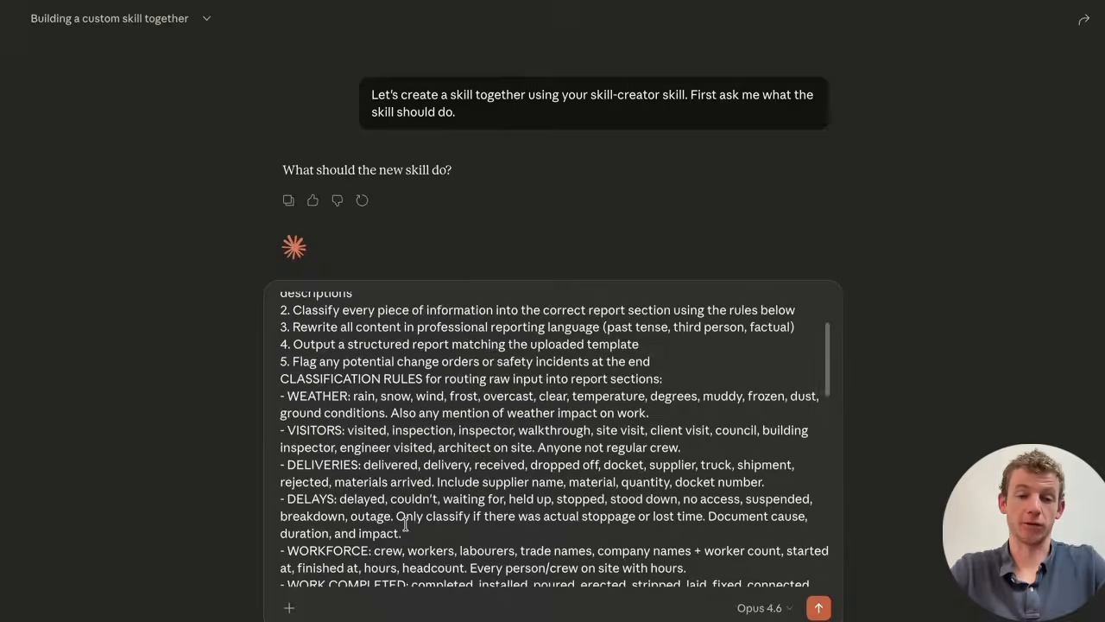
scroll(405, 523, "up", 3)
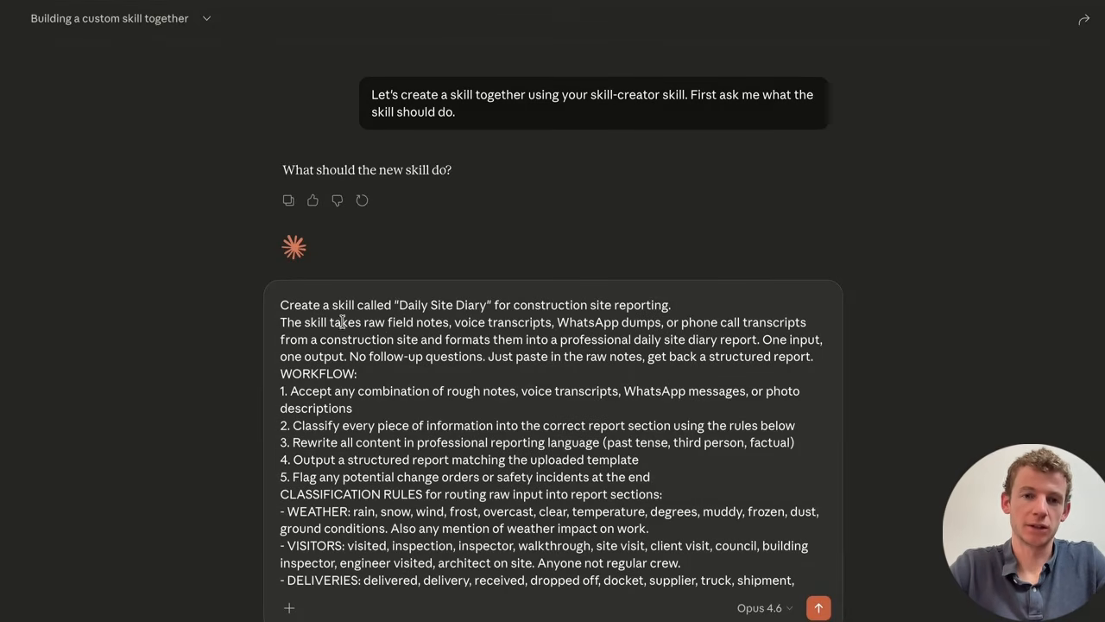
scroll(366, 358, "down", 1)
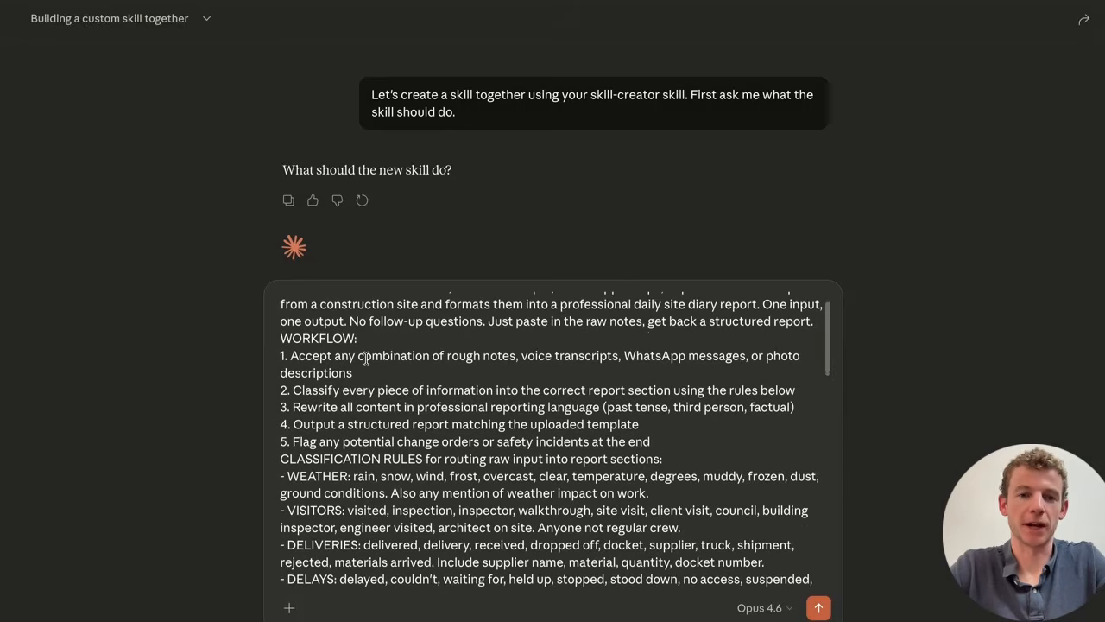
scroll(366, 357, "down", 1)
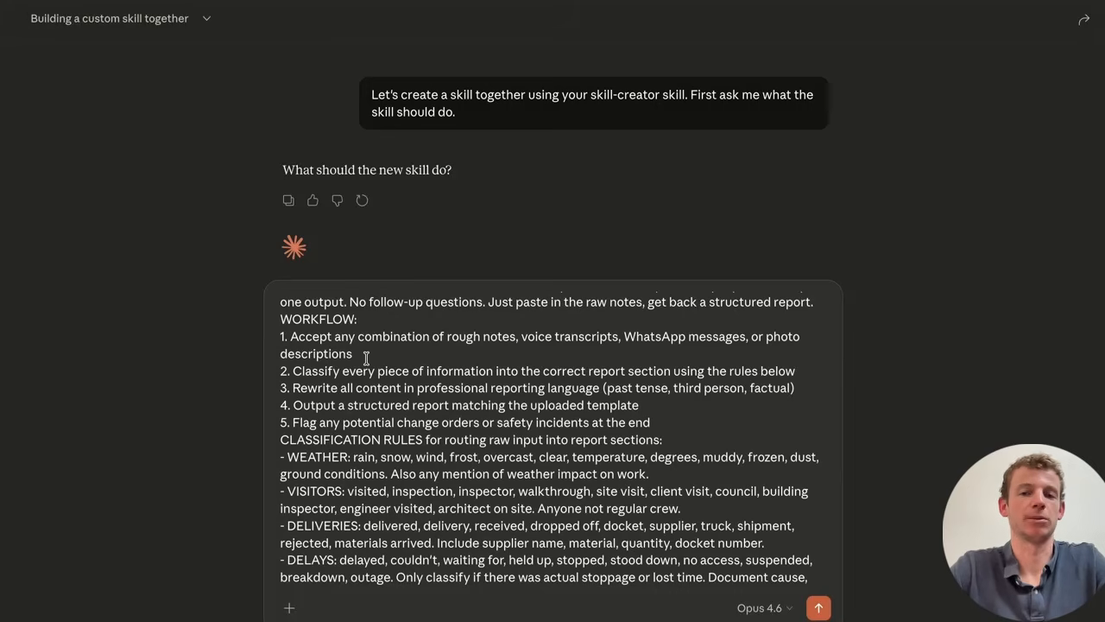
scroll(390, 388, "down", 1)
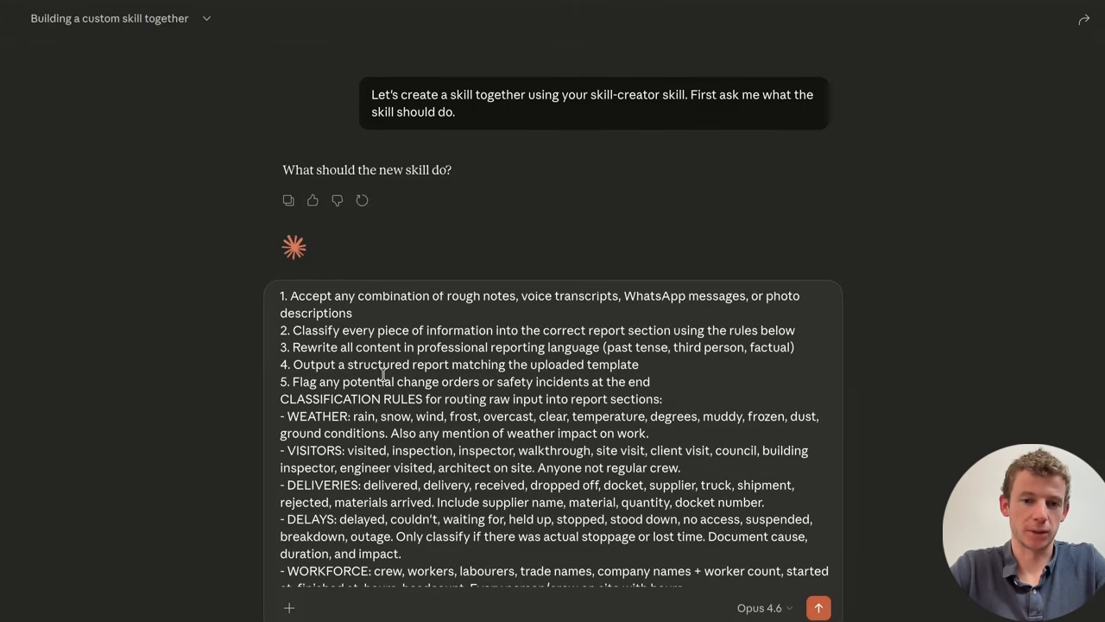
scroll(382, 372, "down", 1)
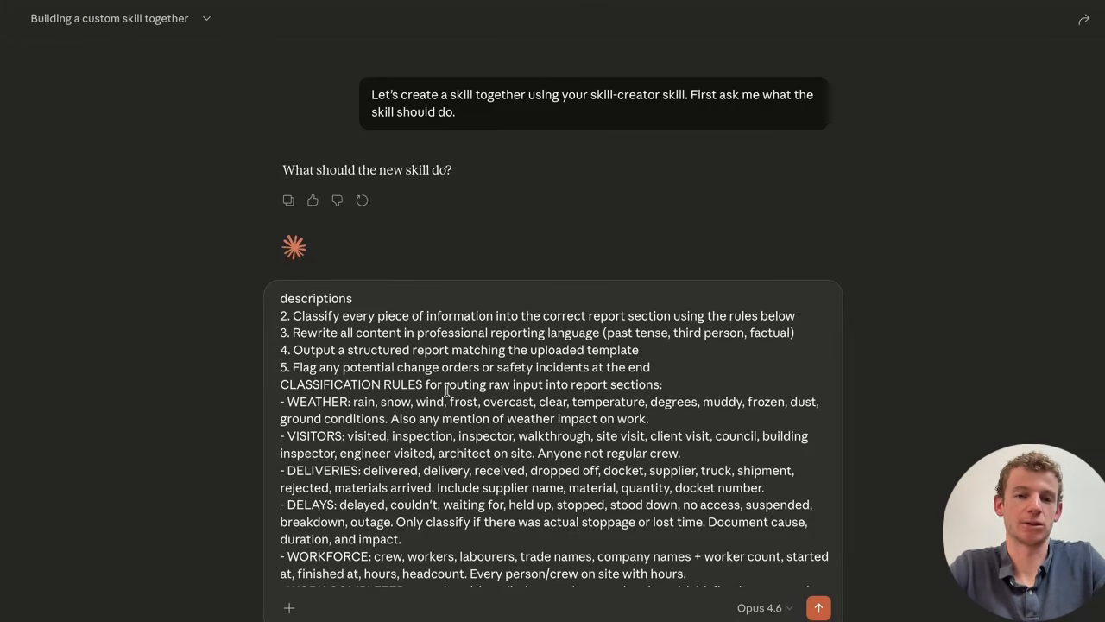
scroll(522, 443, "down", 3)
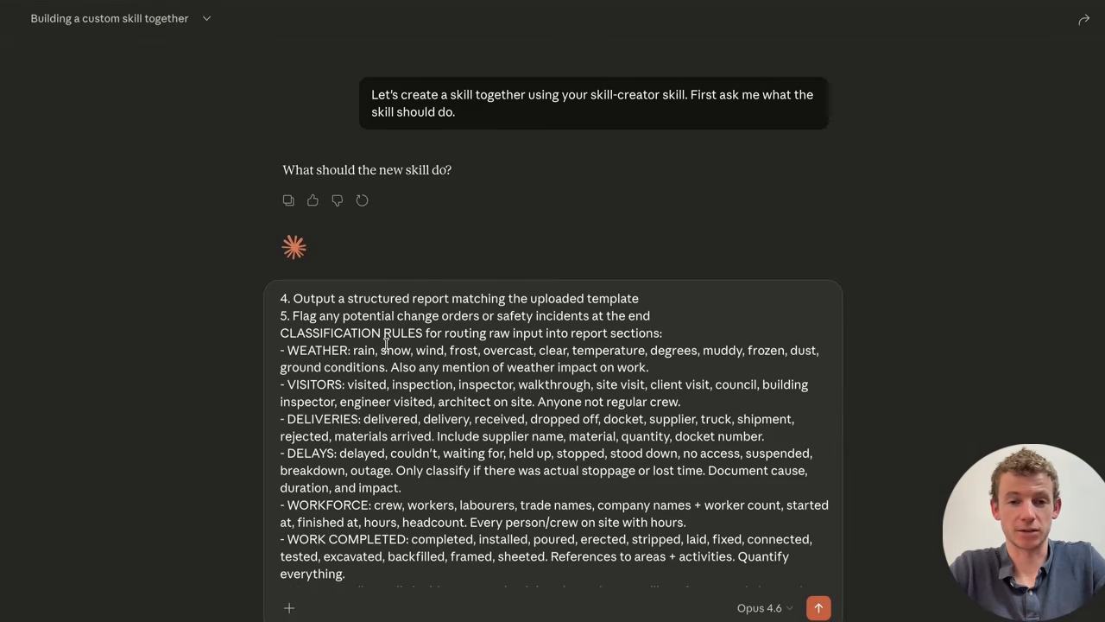
scroll(408, 381, "down", 10)
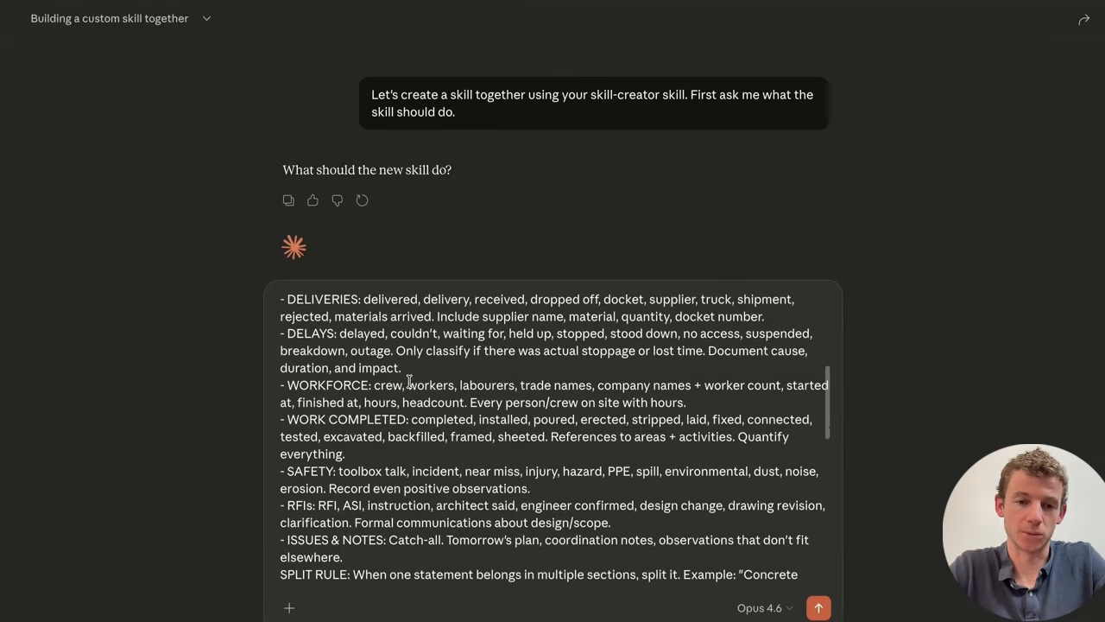
scroll(409, 381, "down", 3)
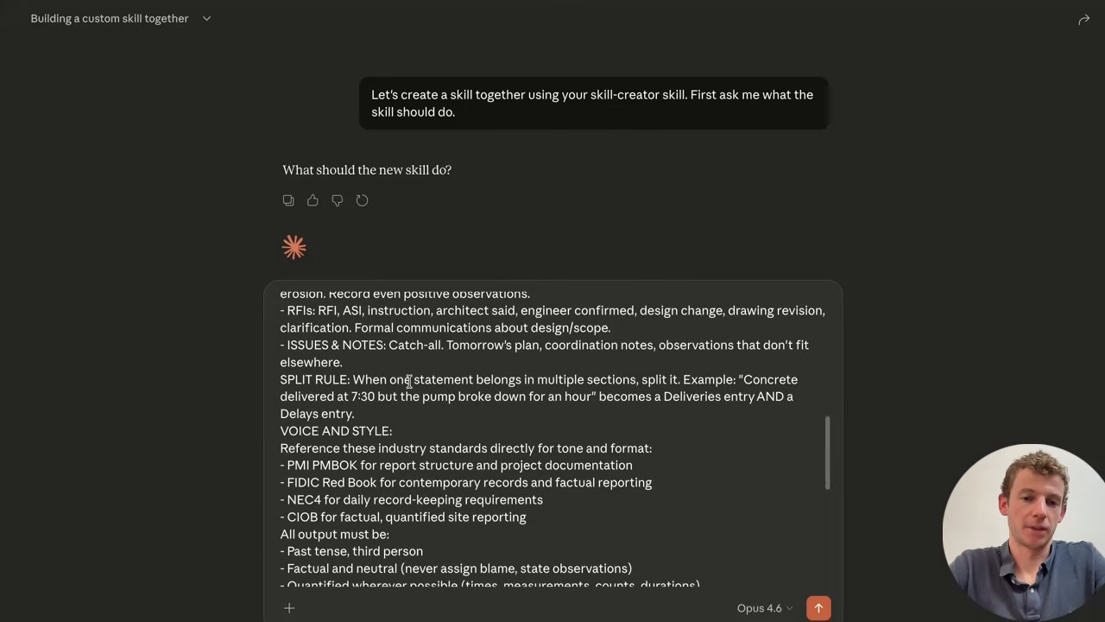
scroll(335, 380, "down", 2)
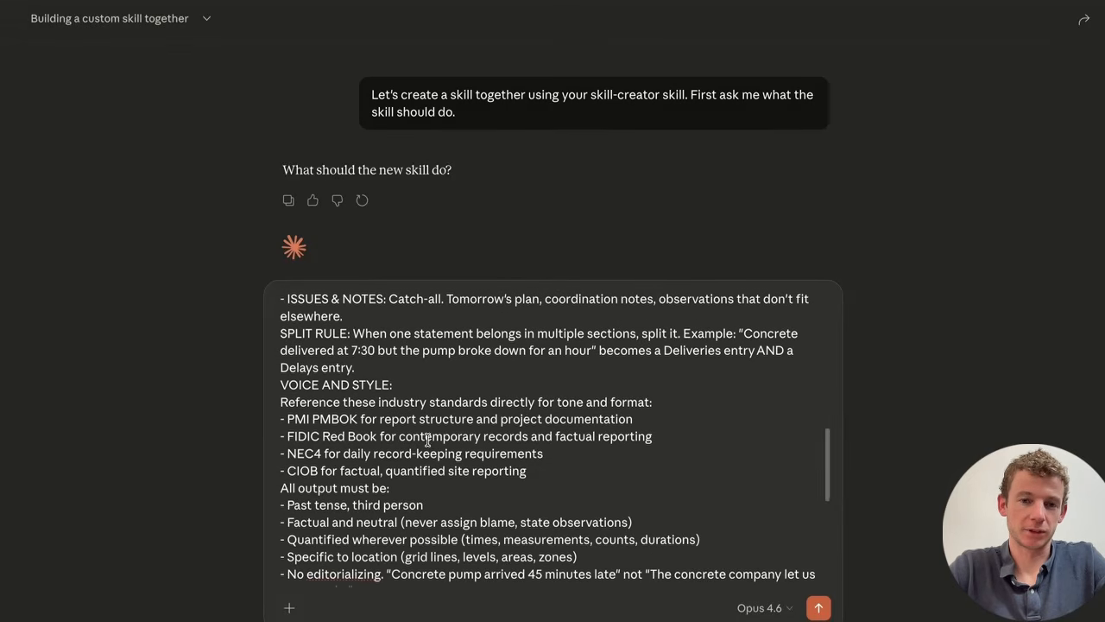
scroll(382, 434, "down", 2)
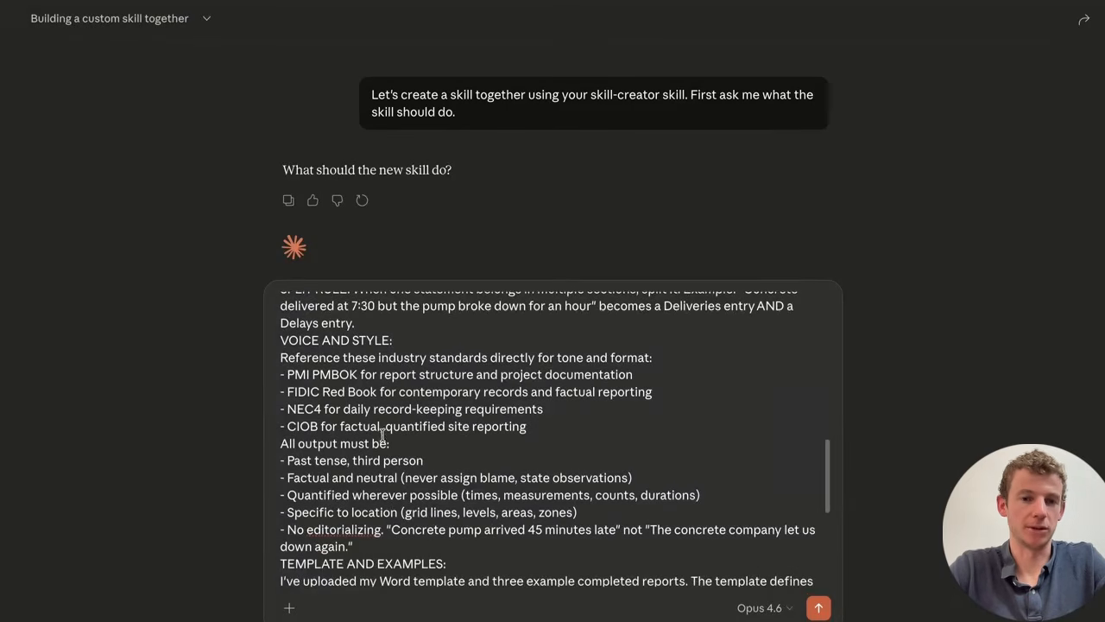
scroll(425, 411, "down", 2)
scroll(425, 411, "down", 2)
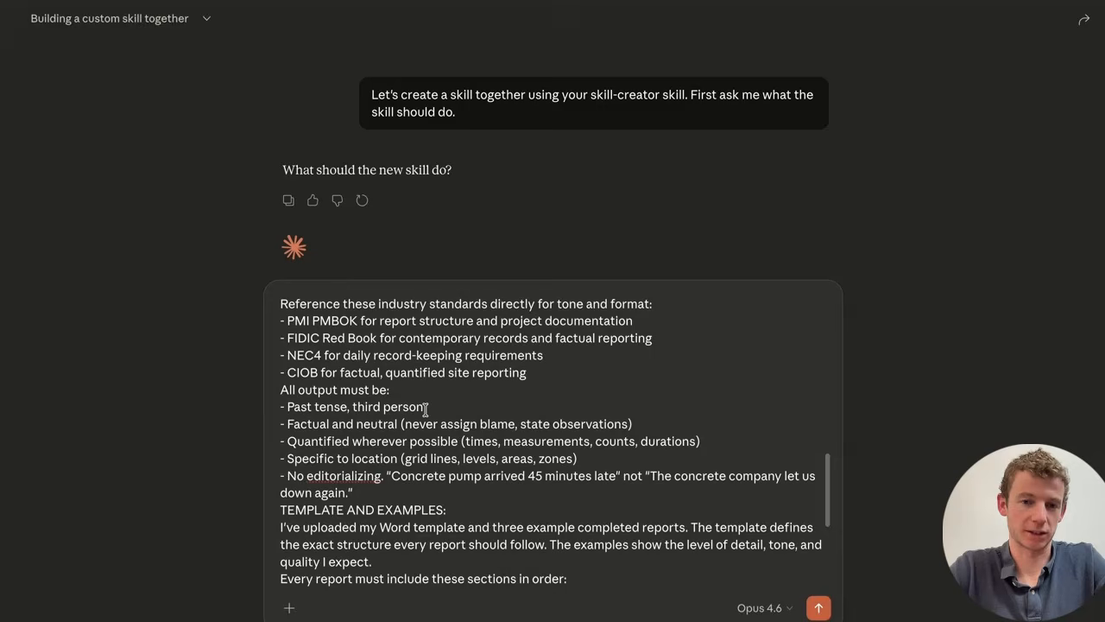
scroll(378, 400, "down", 3)
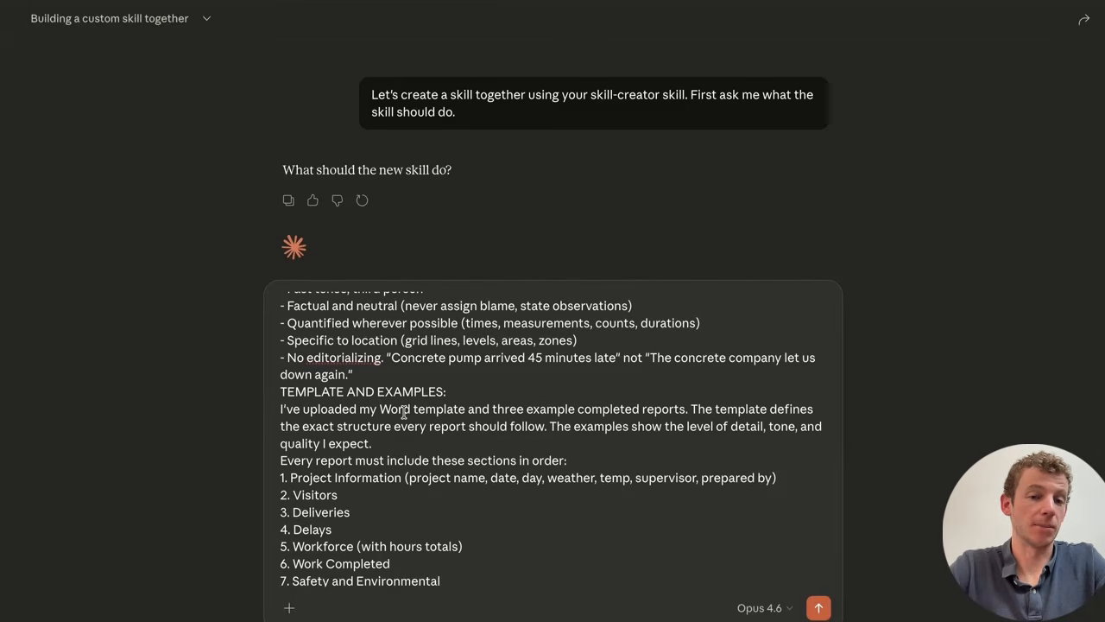
scroll(460, 441, "down", 4)
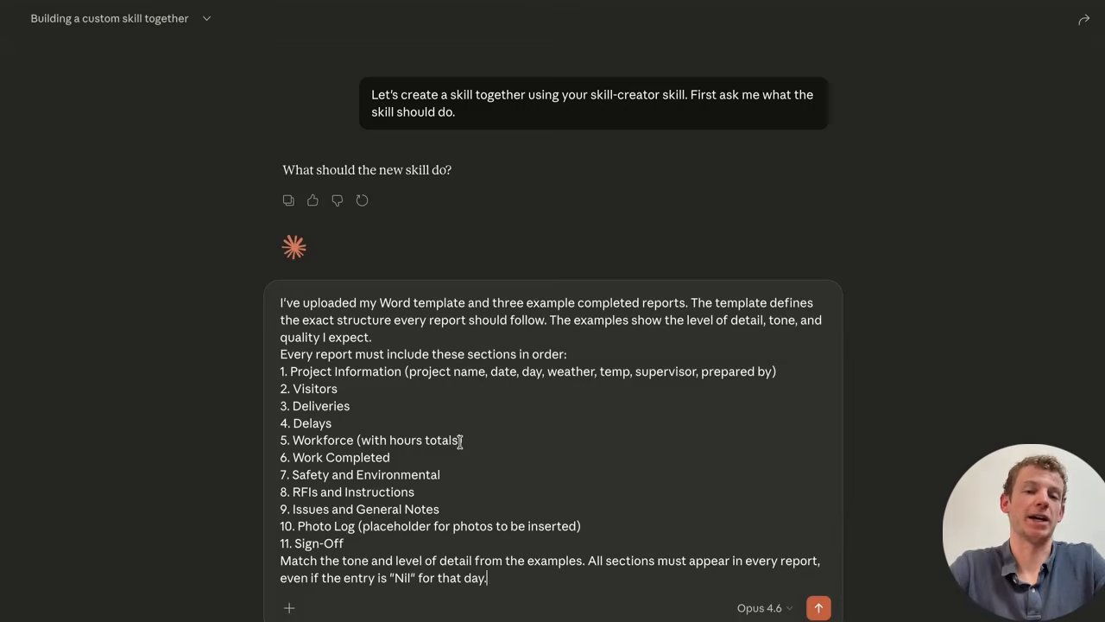
Step: Attach site-diary-template.docx, example-report-001.docx, example-report-002.docx and example-report-003.docx, send the skill instructions and have Claude continue after the tool-use limit
left_click(286, 608)
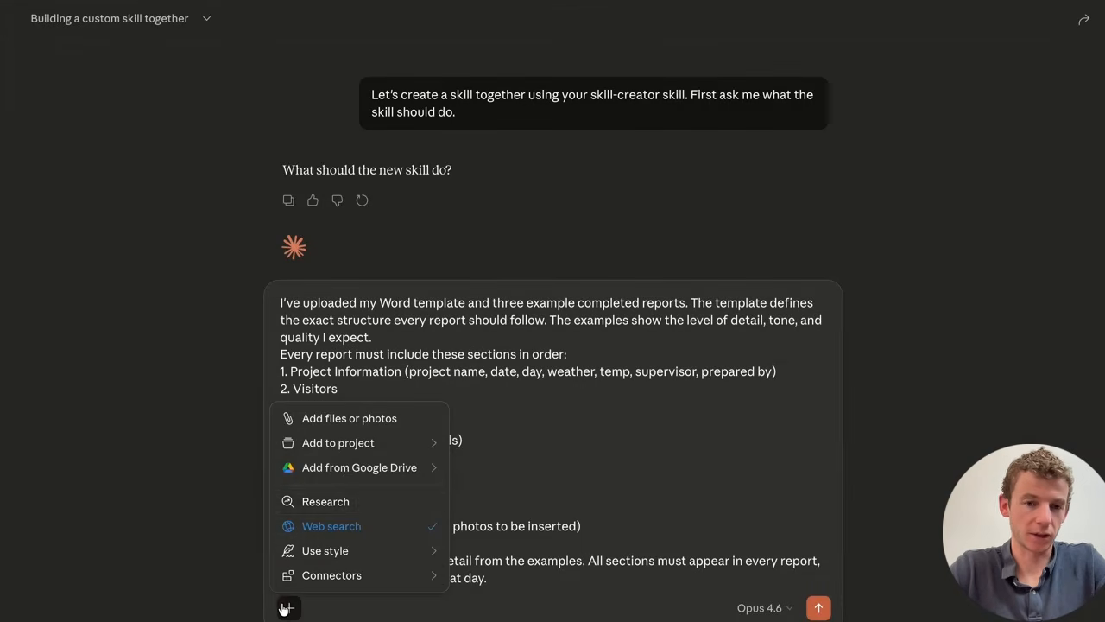
left_click(373, 419)
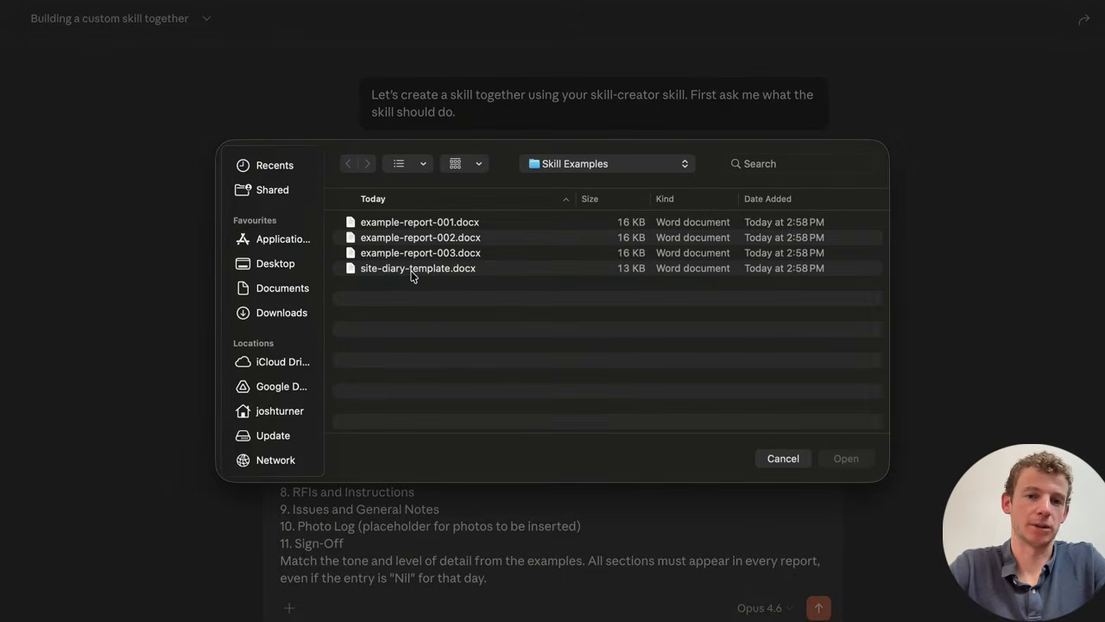
left_click(411, 275)
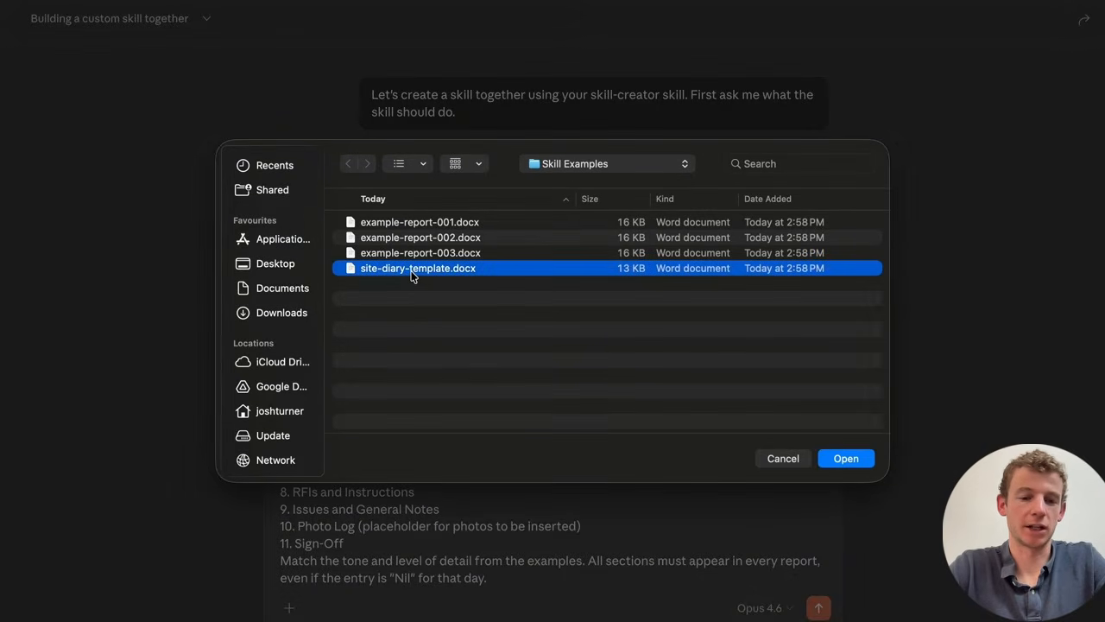
left_click(412, 225, "shift")
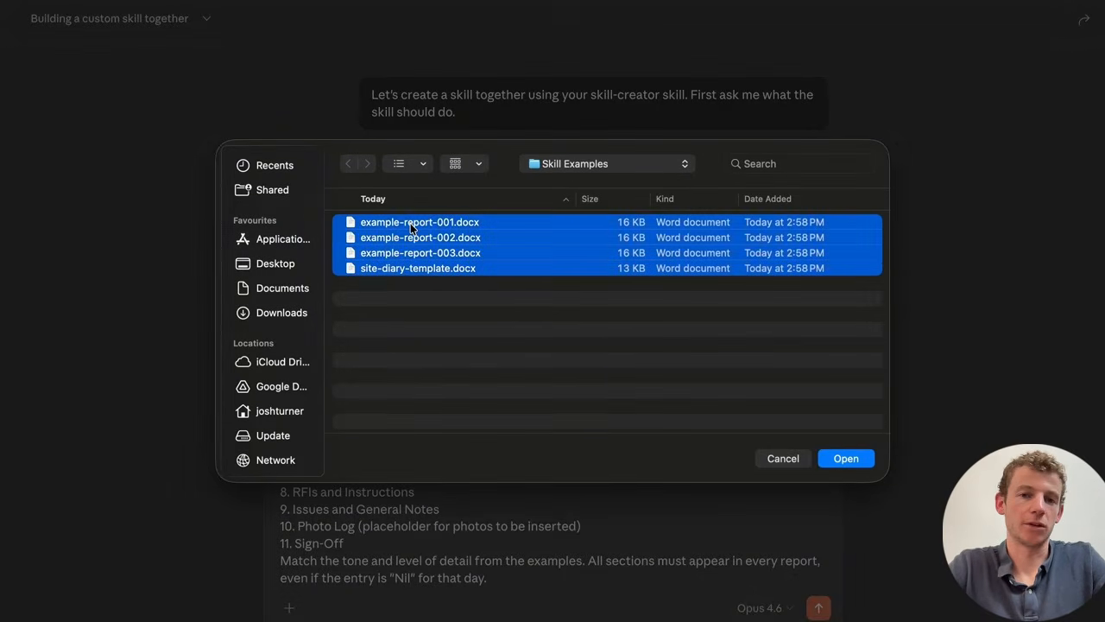
left_click(847, 458)
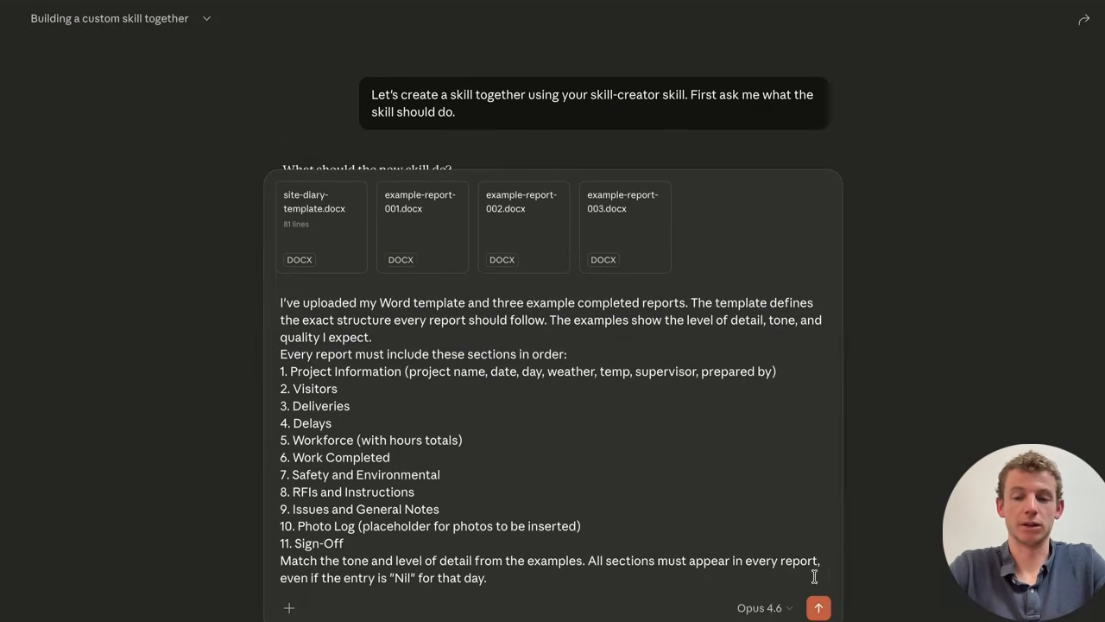
left_click(818, 608)
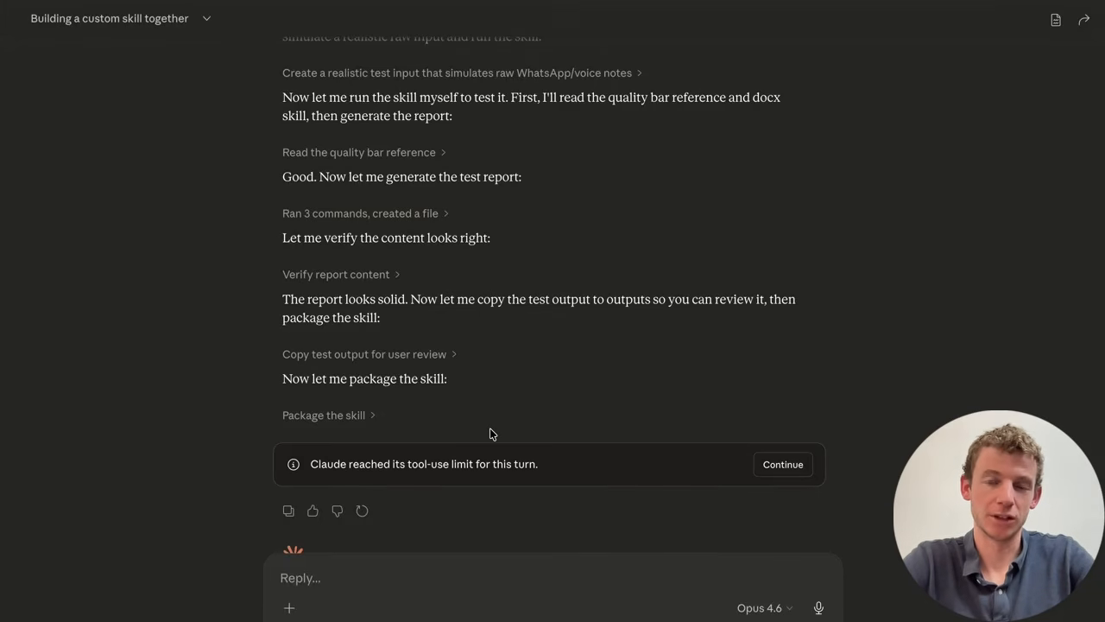
left_click(799, 472)
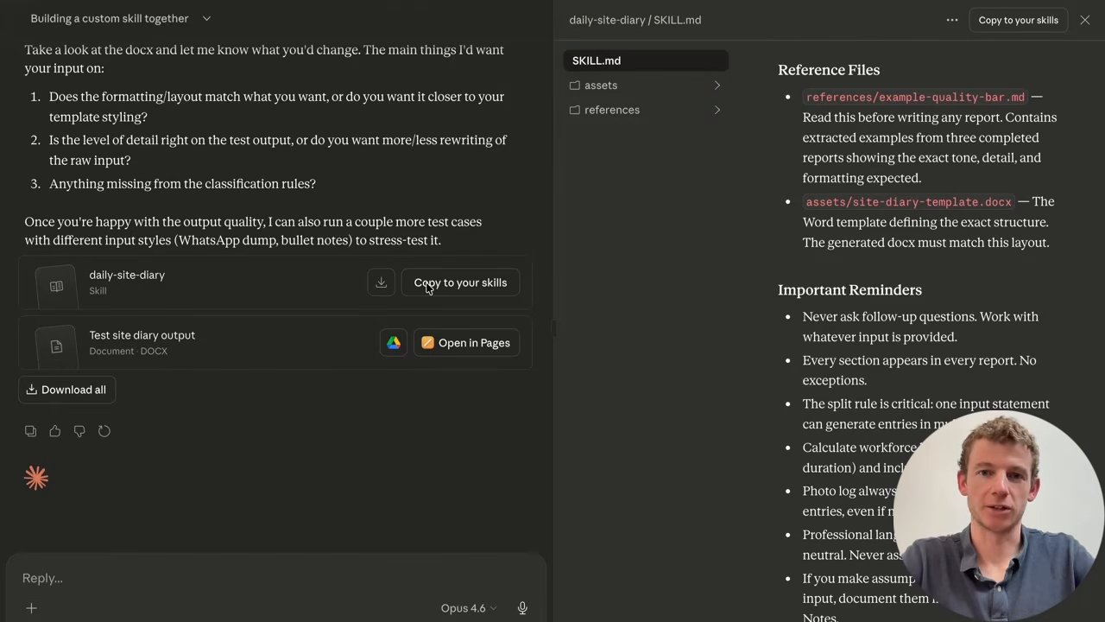
Step: Review Claude's build and test steps for the daily-site-diary skill, its closing summary, and the files inside the assets and references folders
scroll(423, 224, "up", 20)
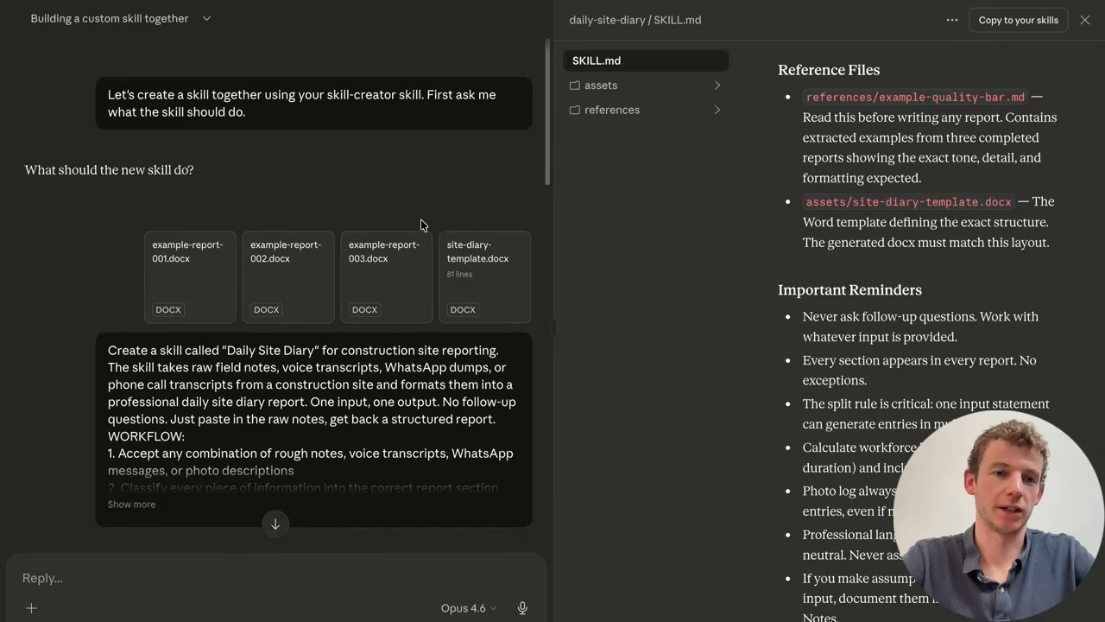
scroll(422, 221, "down", 10)
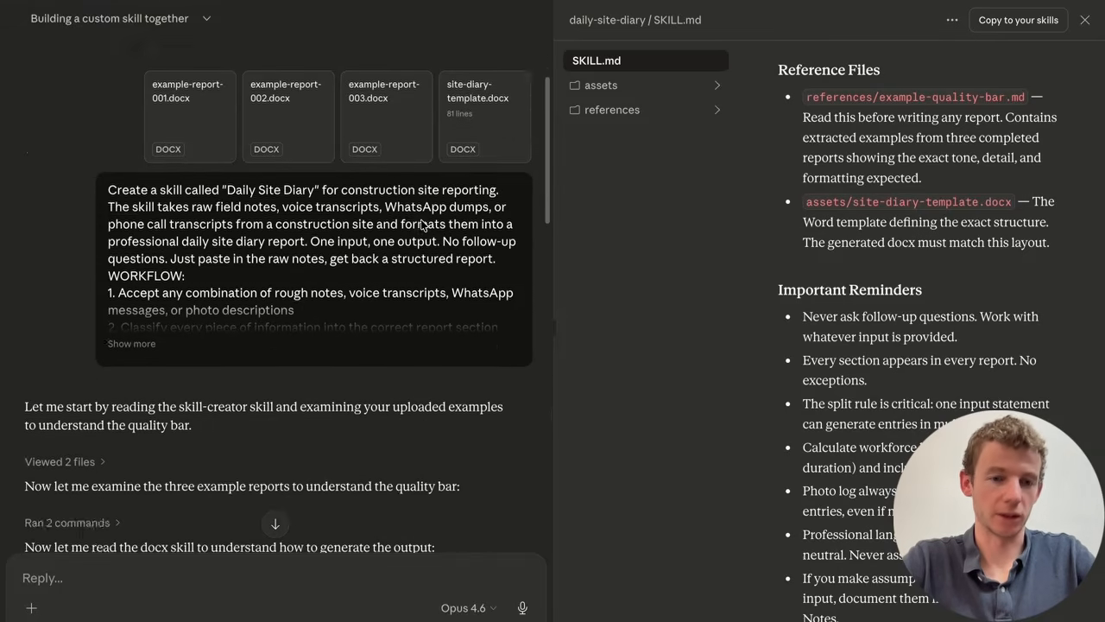
scroll(421, 225, "down", 1)
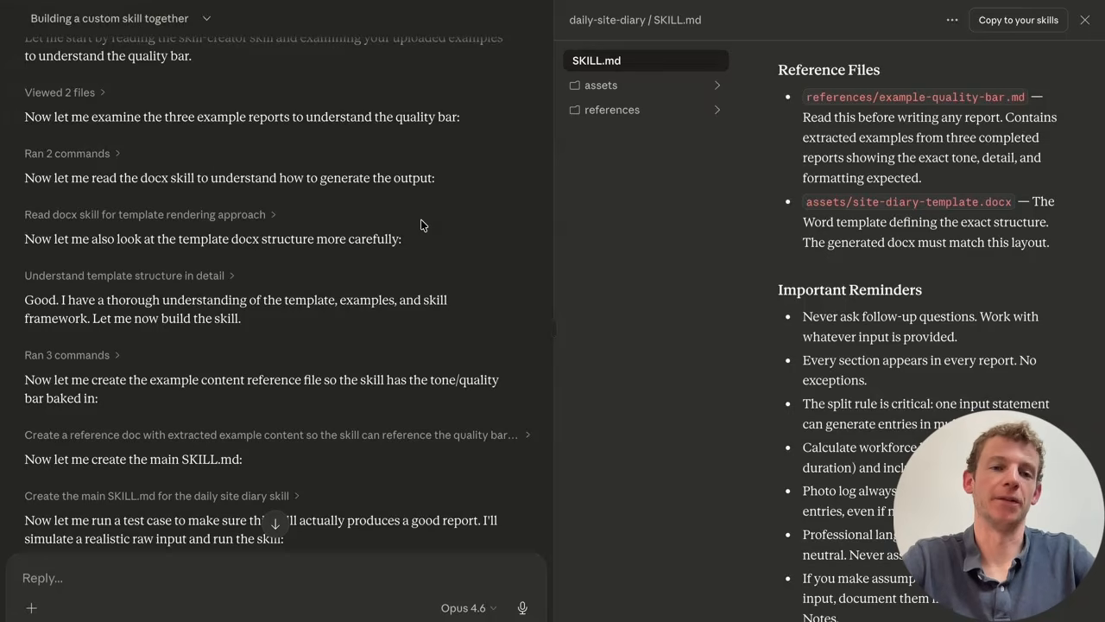
scroll(421, 225, "down", 1)
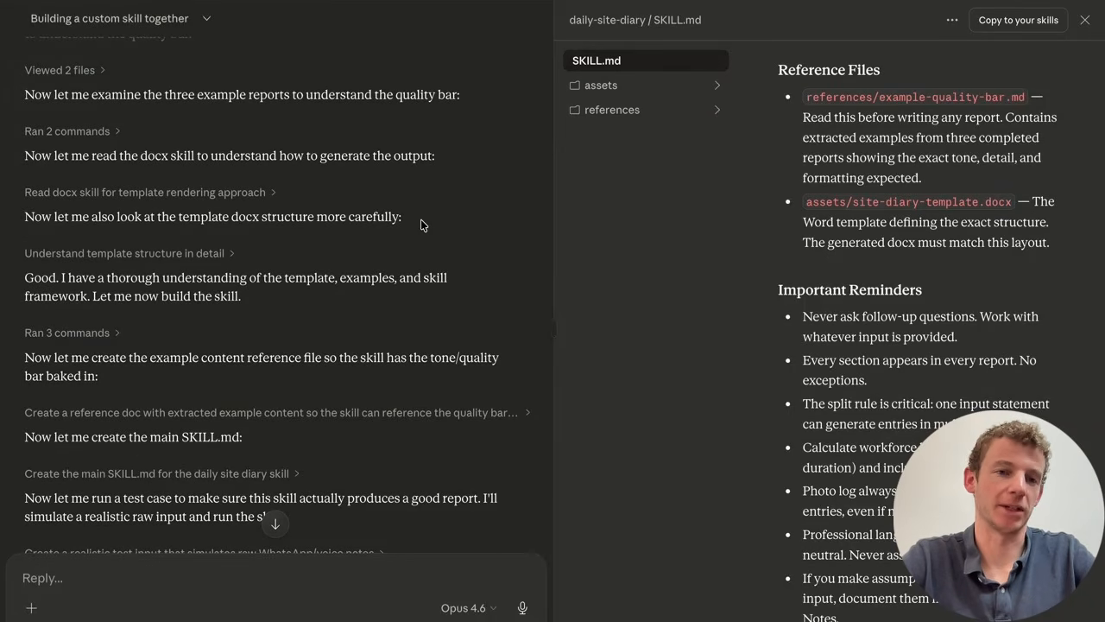
scroll(420, 225, "down", 1)
scroll(421, 218, "down", 2)
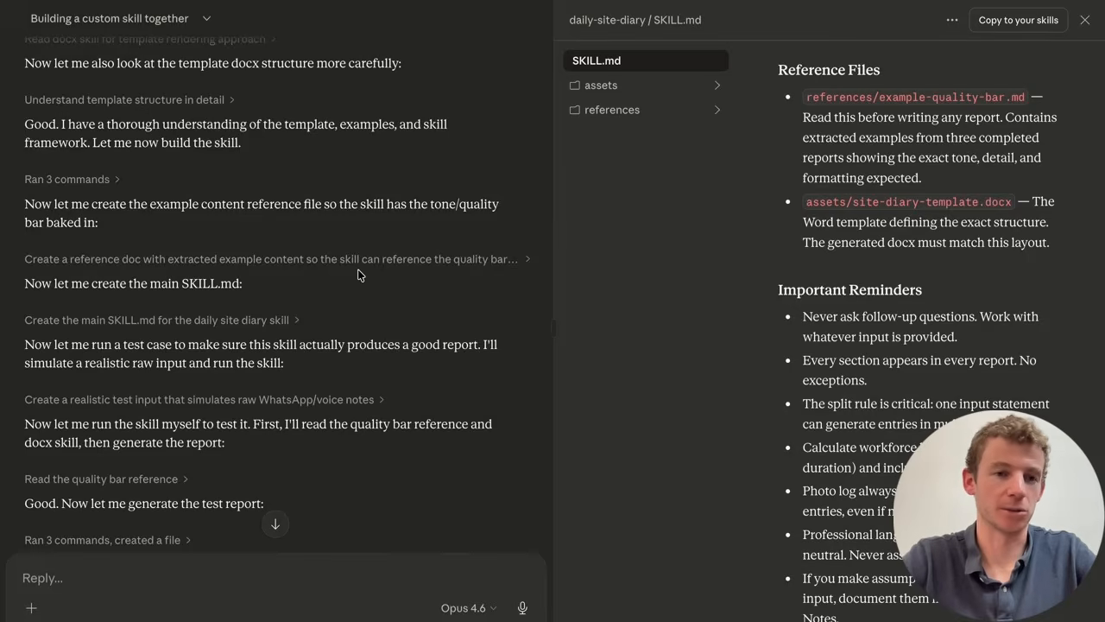
scroll(357, 274, "down", 3)
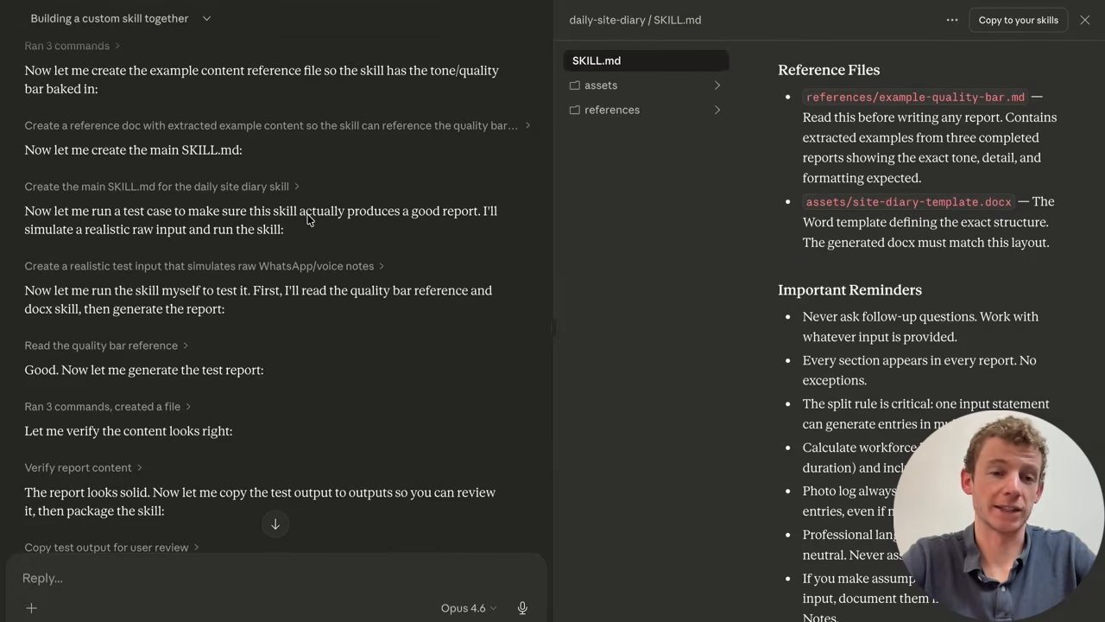
scroll(318, 250, "down", 2)
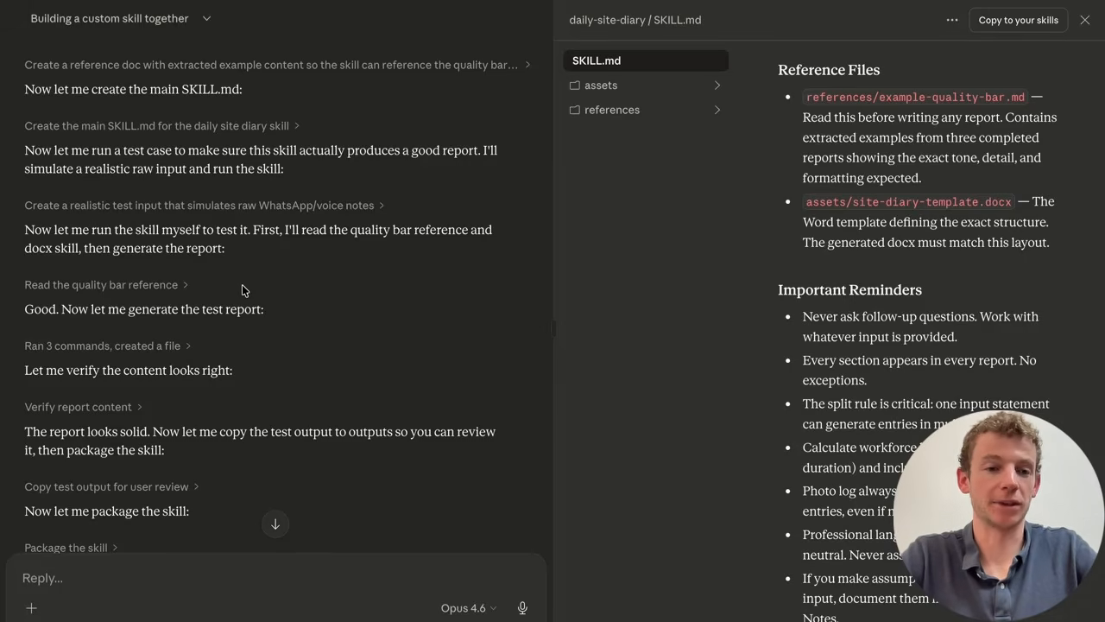
scroll(242, 290, "down", 4)
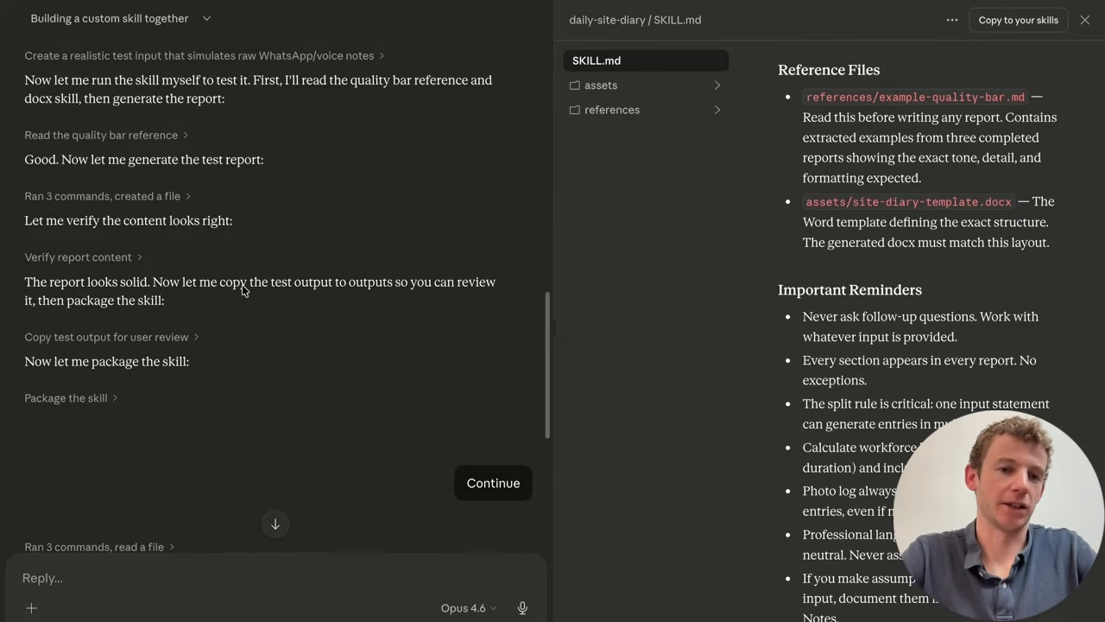
scroll(242, 290, "down", 4)
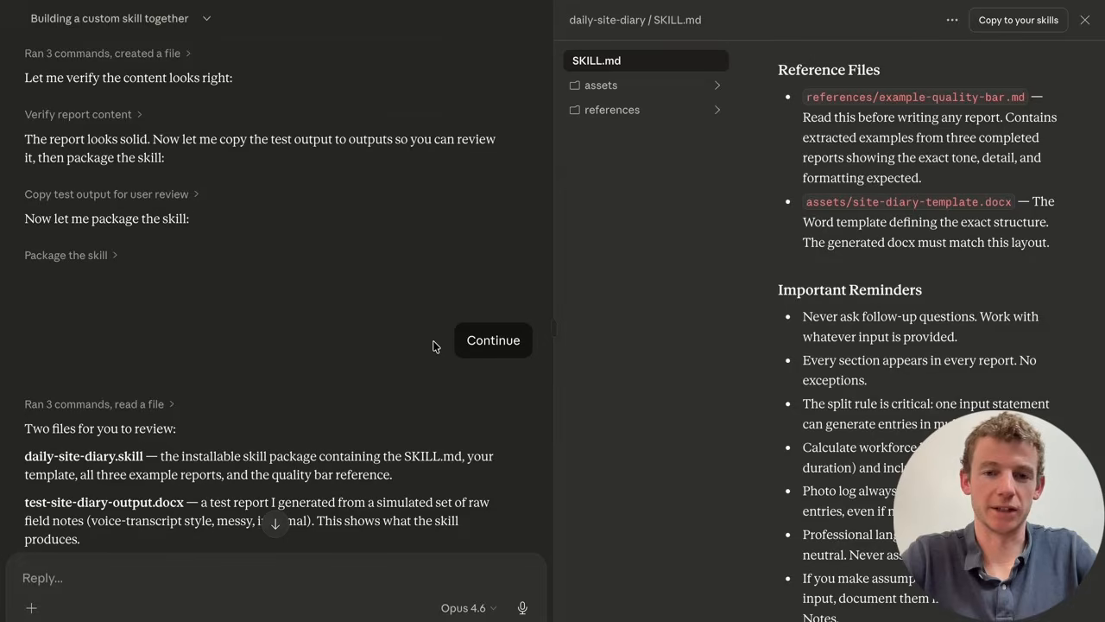
scroll(433, 346, "down", 2)
scroll(433, 346, "down", 2)
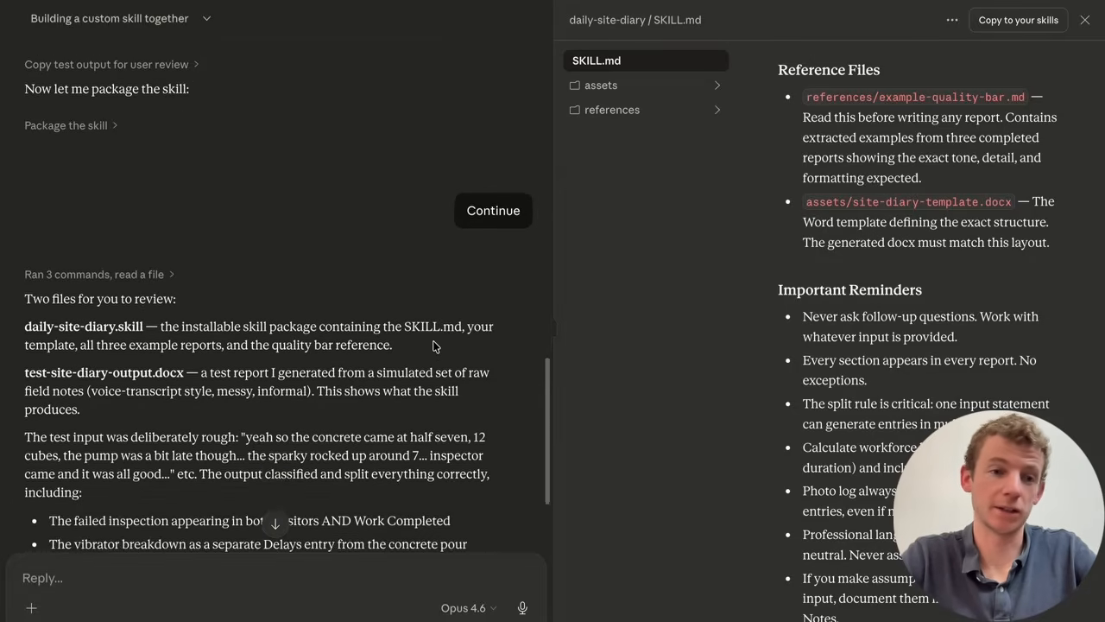
scroll(345, 328, "down", 2)
scroll(259, 304, "down", 2)
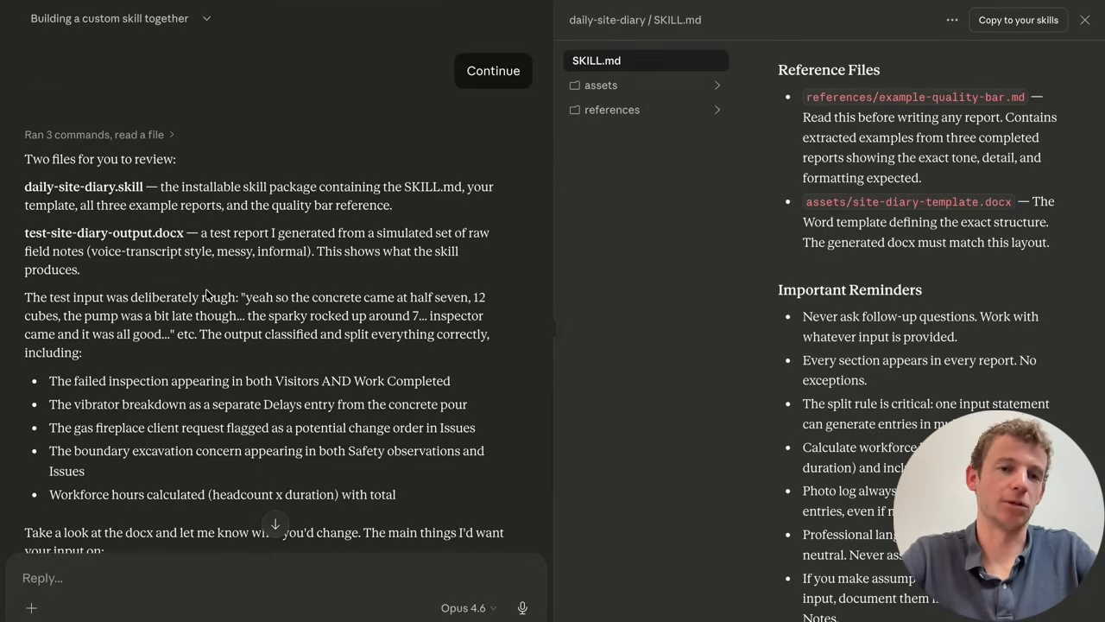
scroll(206, 294, "down", 12)
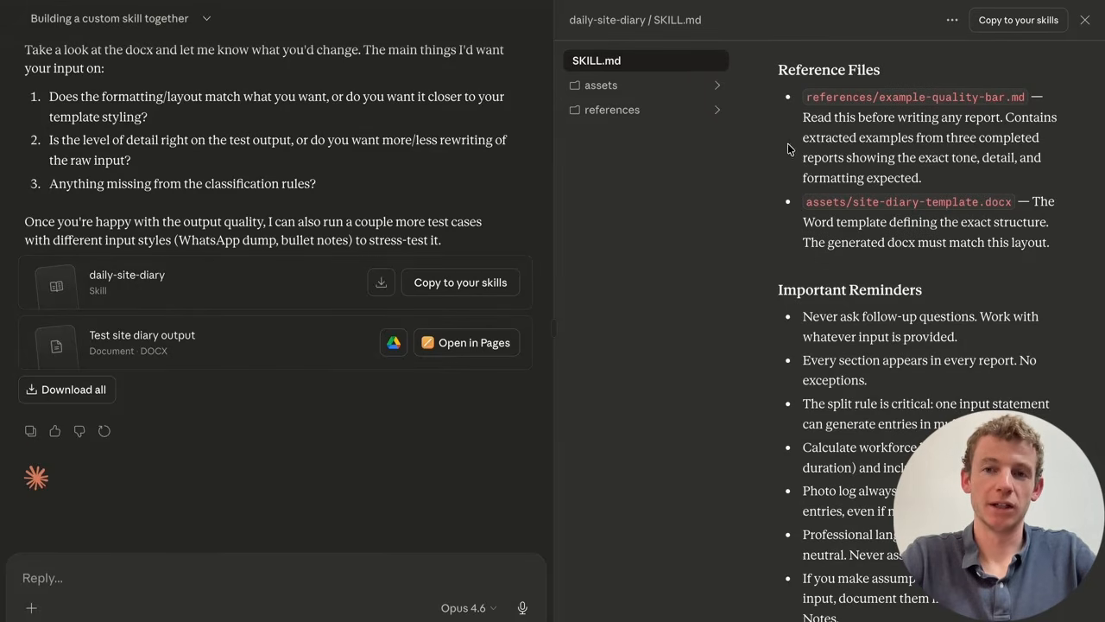
left_click(718, 89)
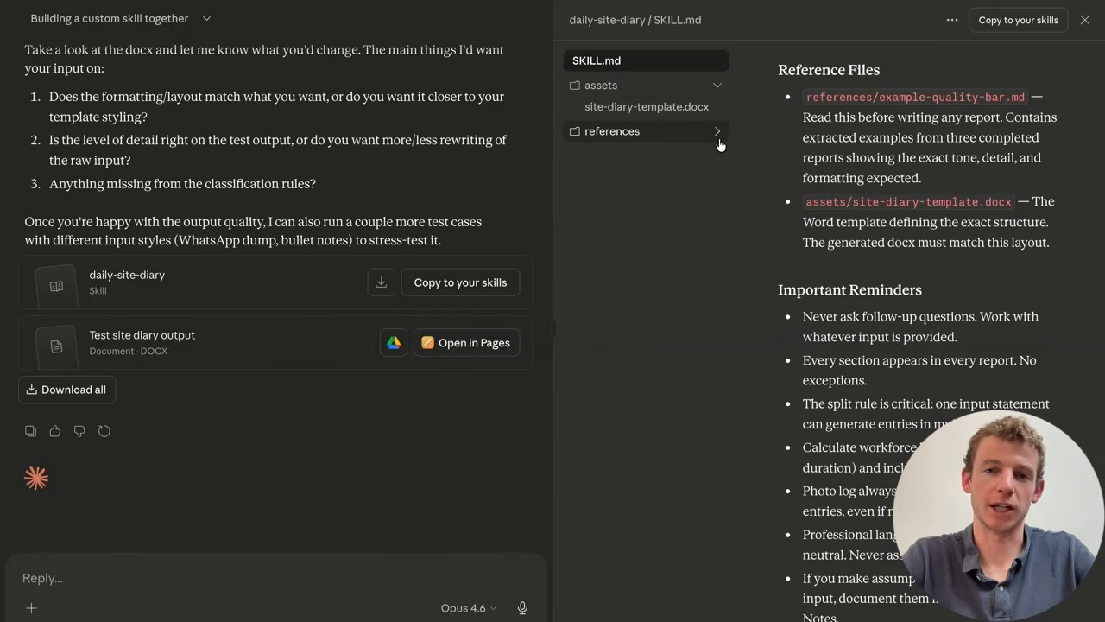
left_click(718, 133)
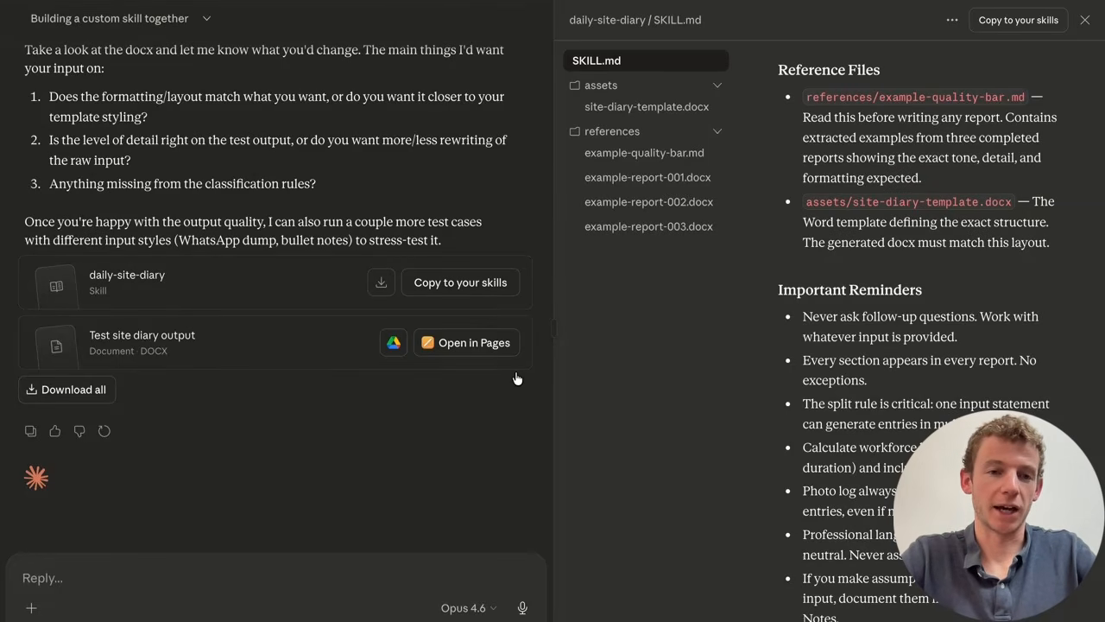
Step: Open the generated test site diary output and read through it from the project header to the photo log and sign-off
left_click(208, 351)
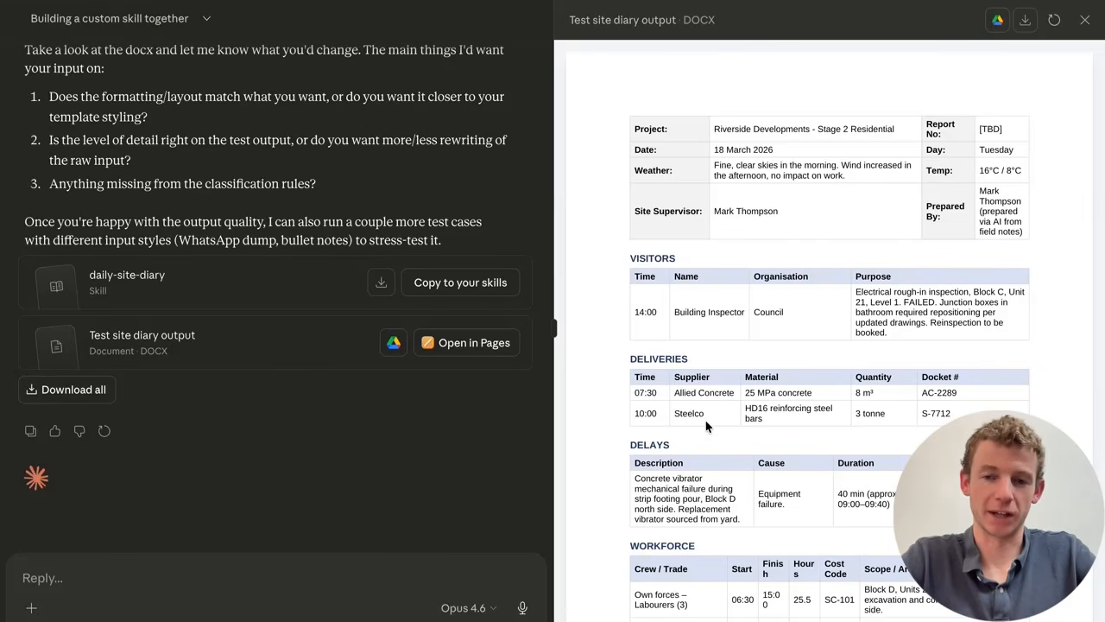
scroll(707, 426, "down", 2)
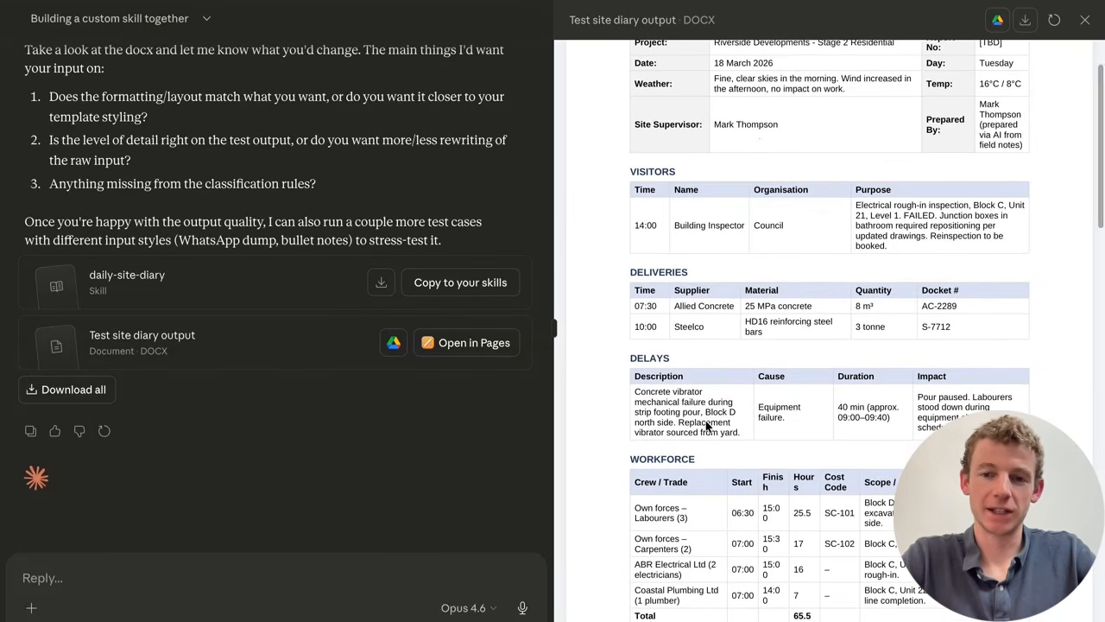
scroll(707, 425, "down", 5)
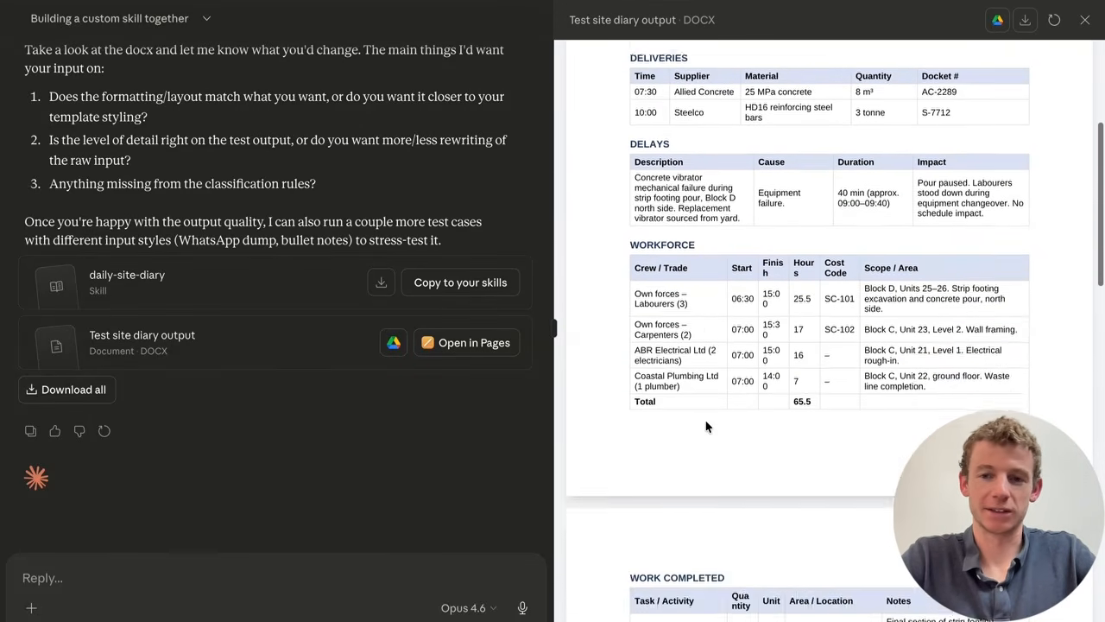
scroll(706, 426, "down", 10)
scroll(707, 425, "down", 2)
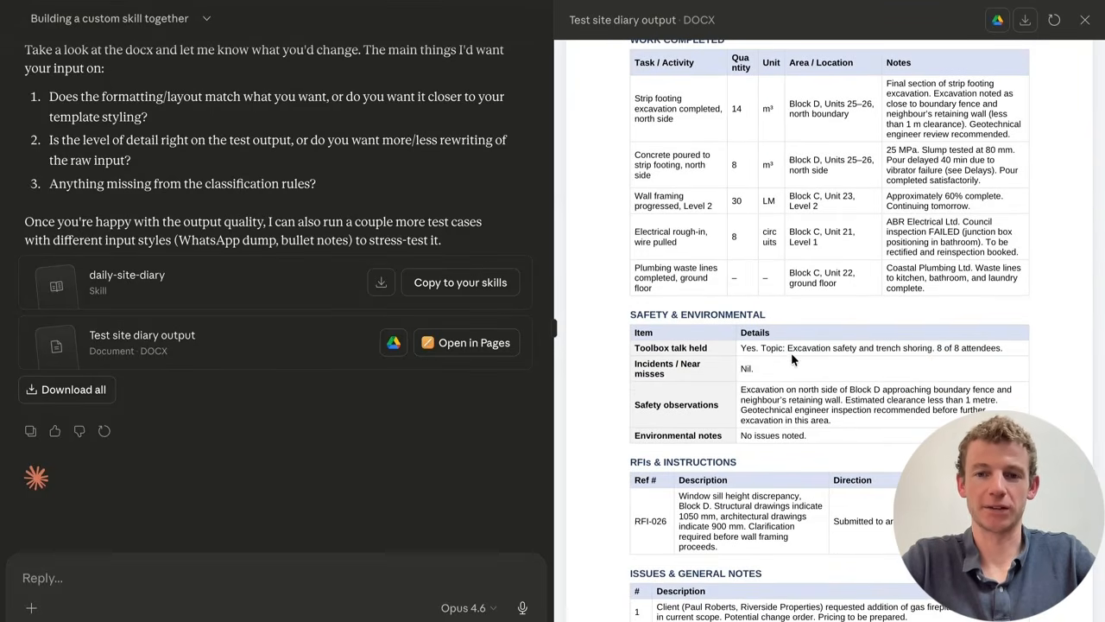
scroll(791, 353, "down", 10)
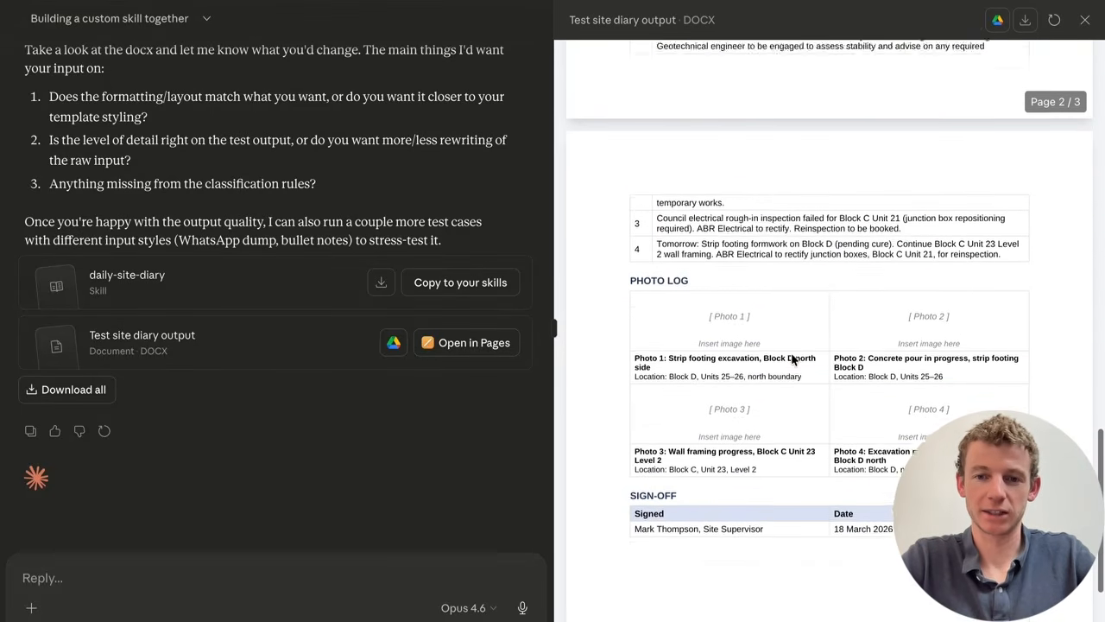
scroll(793, 360, "down", 1)
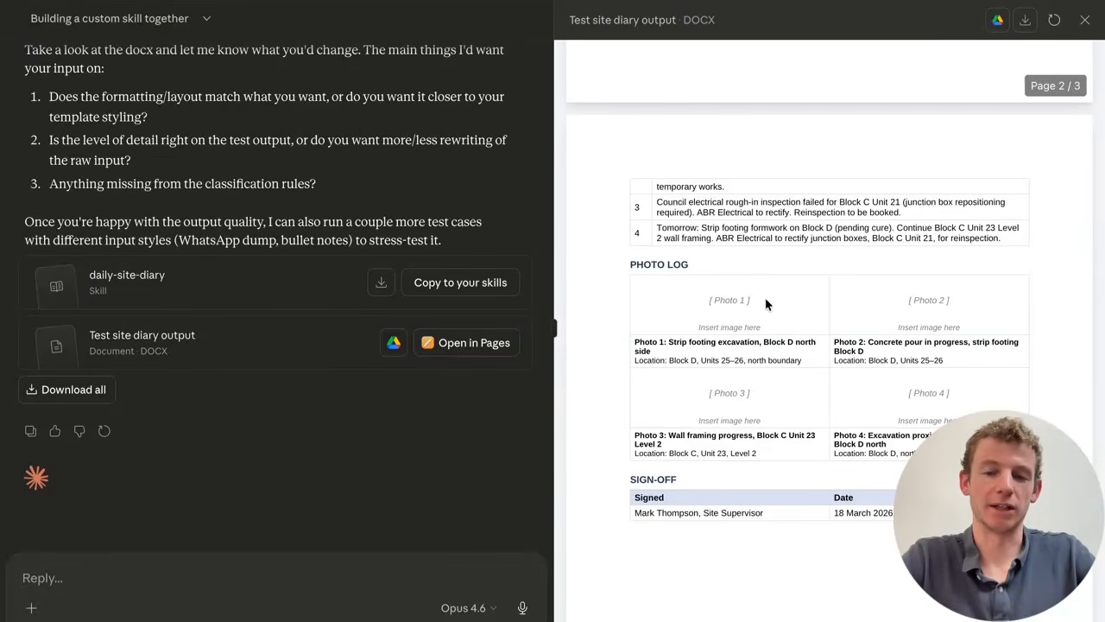
scroll(765, 300, "down", 5)
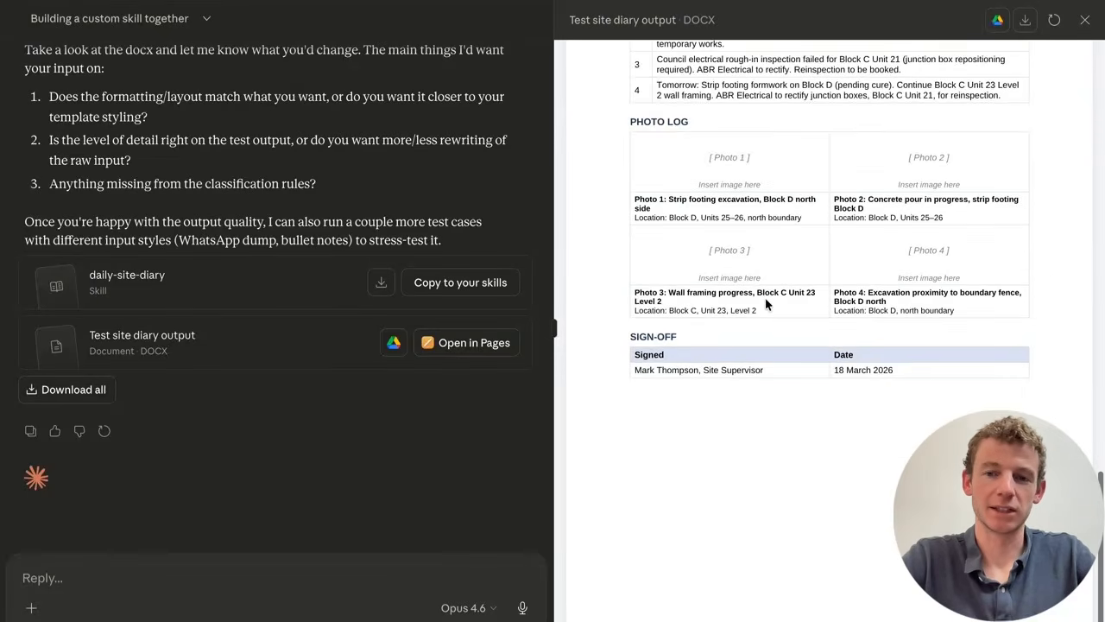
scroll(765, 301, "up", 15)
scroll(765, 302, "up", 15)
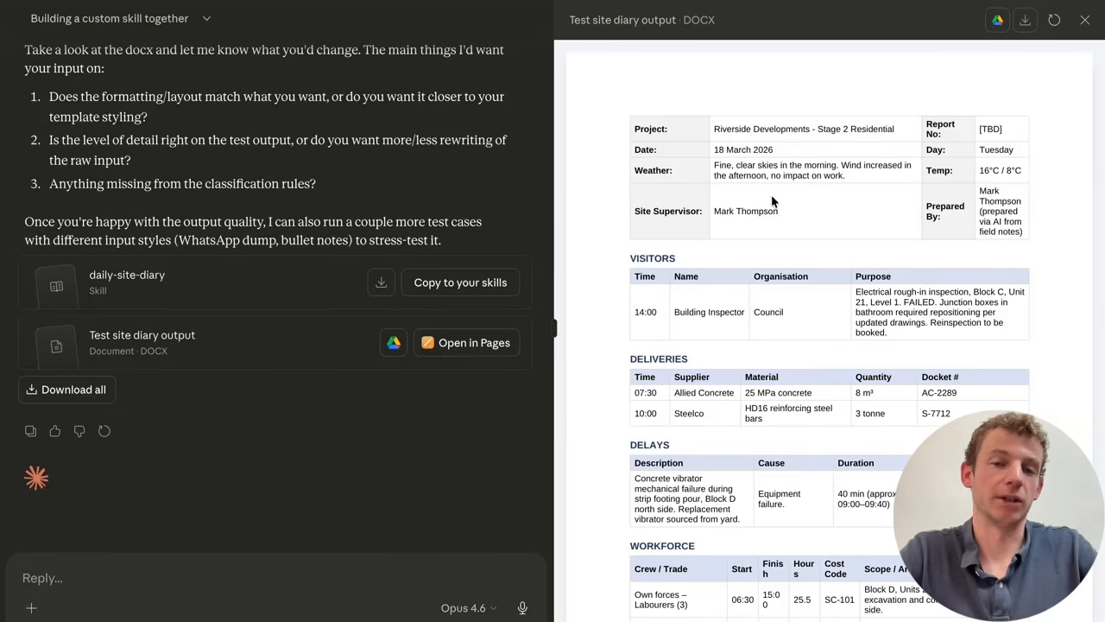
Step: Reopen the daily-site-diary skill and copy it to your skills, replacing the existing skill with the same name
left_click(246, 289)
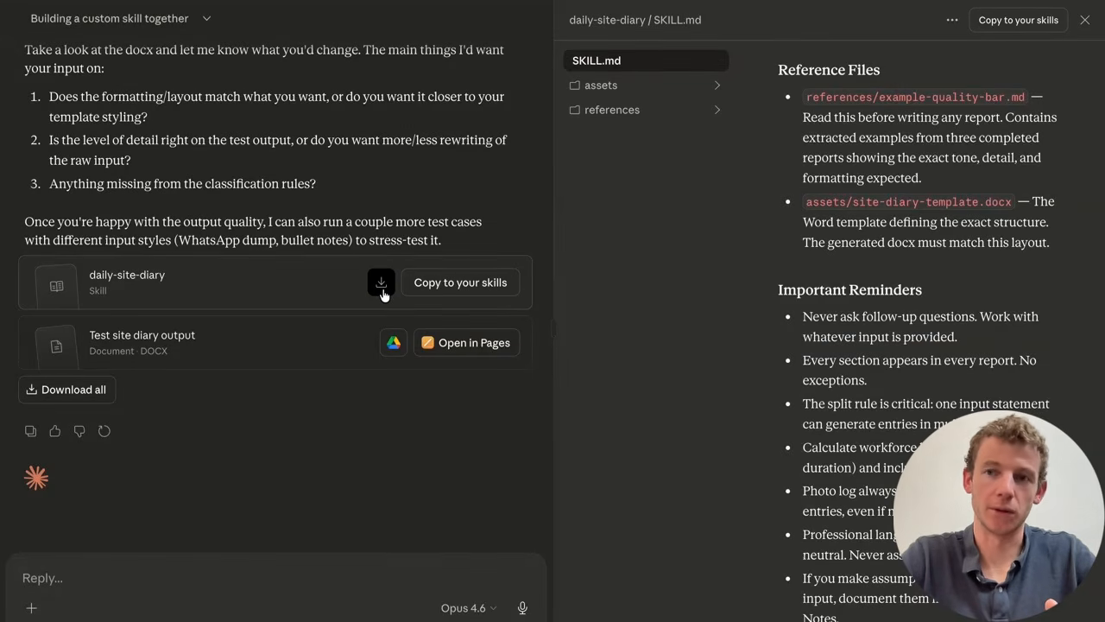
left_click(451, 285)
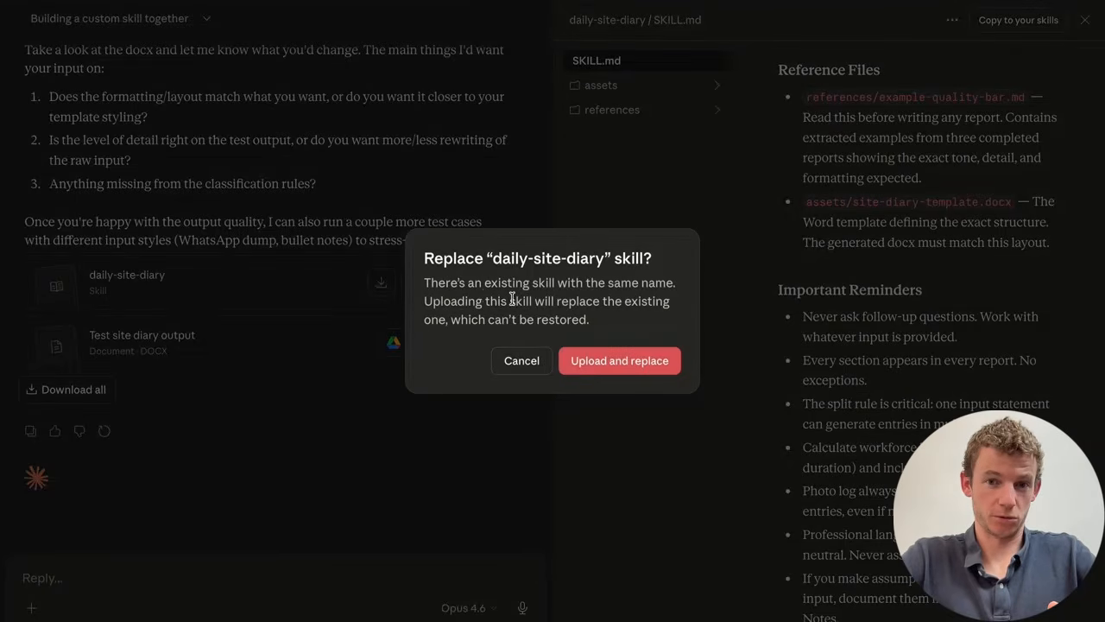
left_click(586, 359)
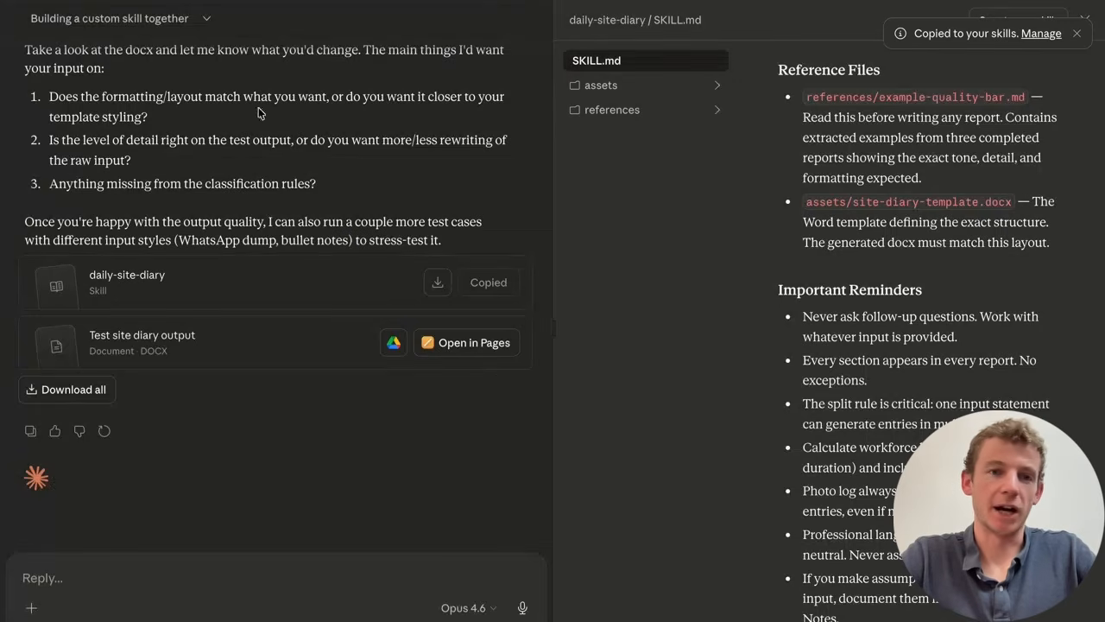
Step: Open the custom skills list and check the daily-site-diary skill's description and instructions
left_click(17, 18)
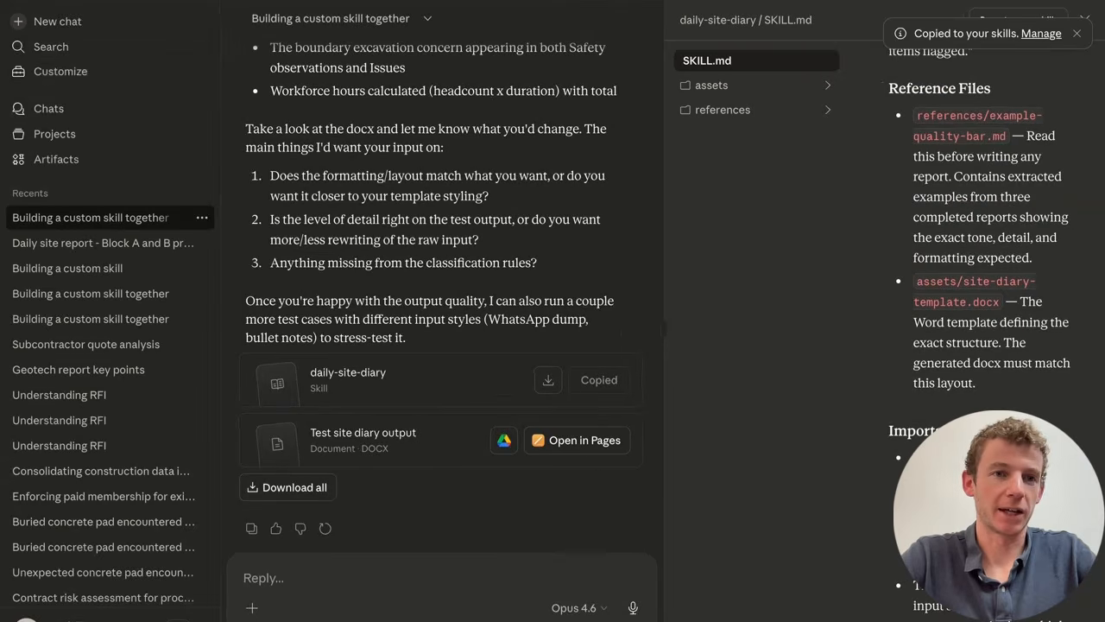
left_click(64, 72)
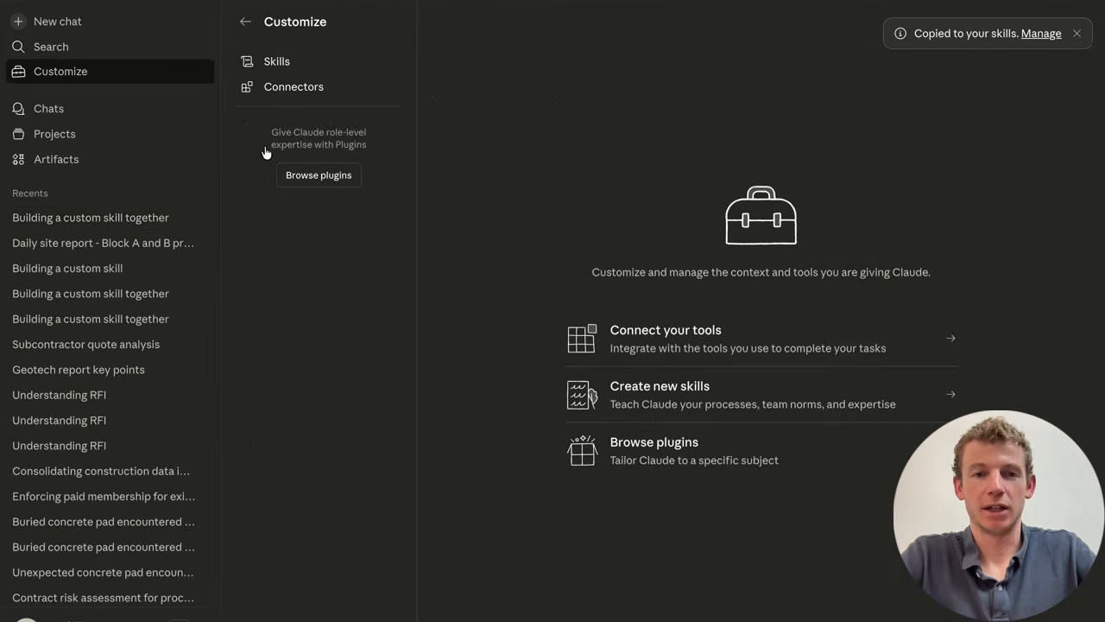
left_click(337, 69)
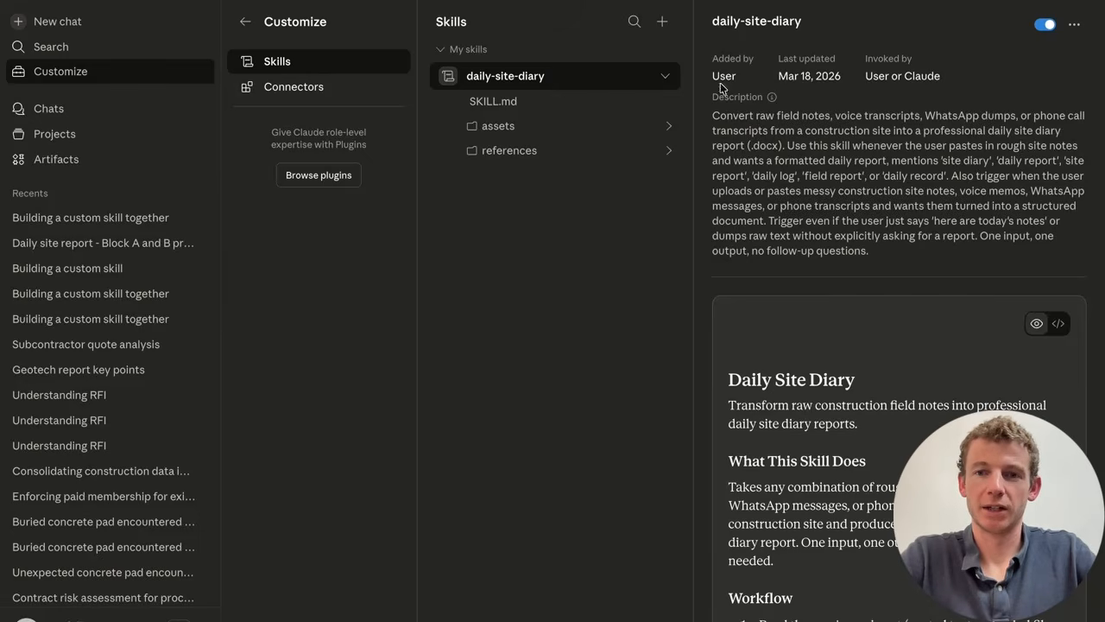
scroll(858, 394, "down", 3)
scroll(858, 394, "down", 2)
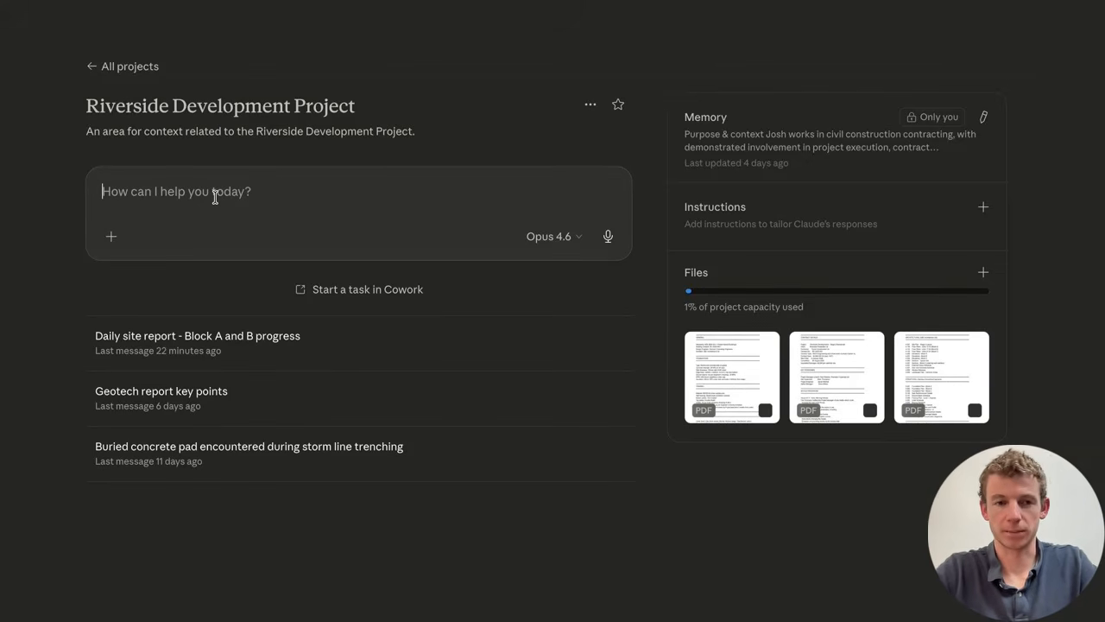
Step: Request a daily site report from the rough notes using the site report skill, attaching sign-in-out-sheet.png, tailgate-meeting.png, site-photo-wall-framing.png and site-photo-site-overview.png
key("ctrl+v")
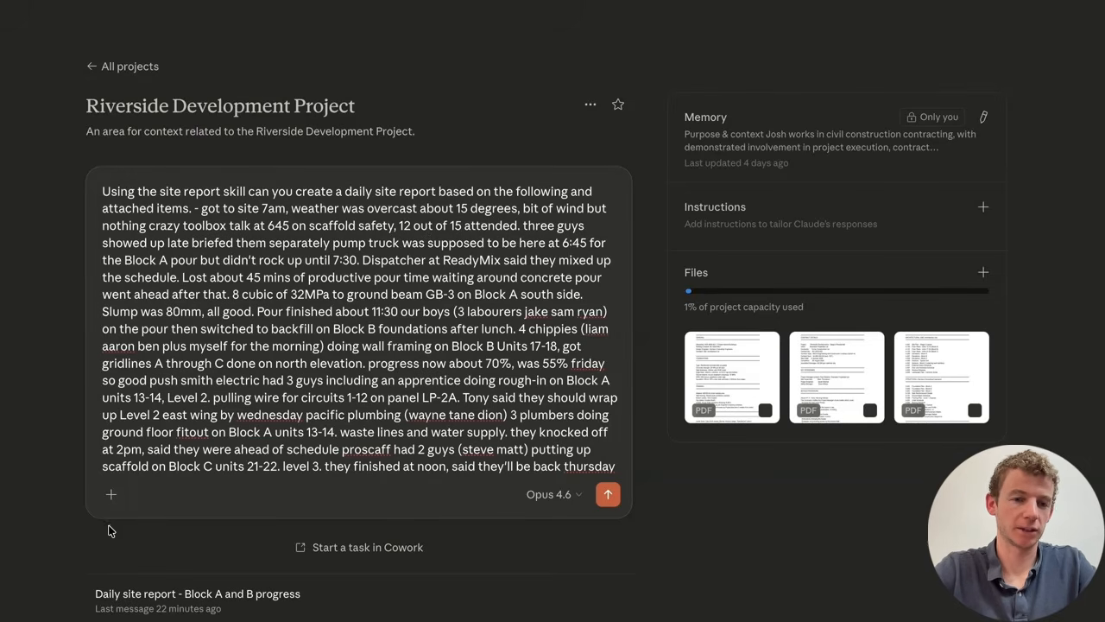
scroll(110, 509, "down", 3)
left_click(110, 494)
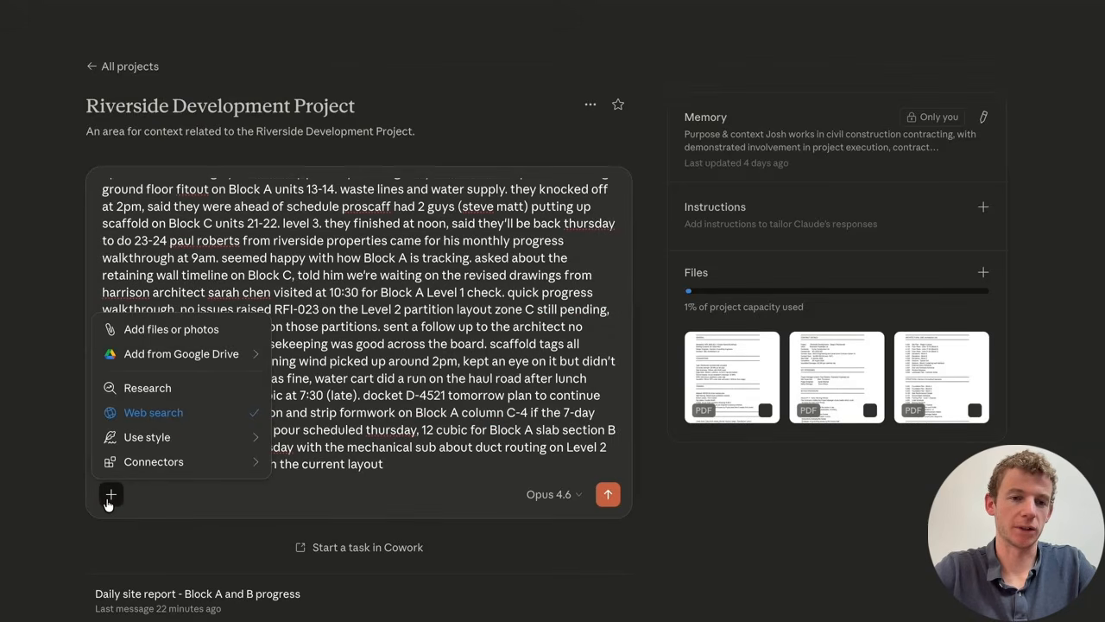
left_click(215, 337)
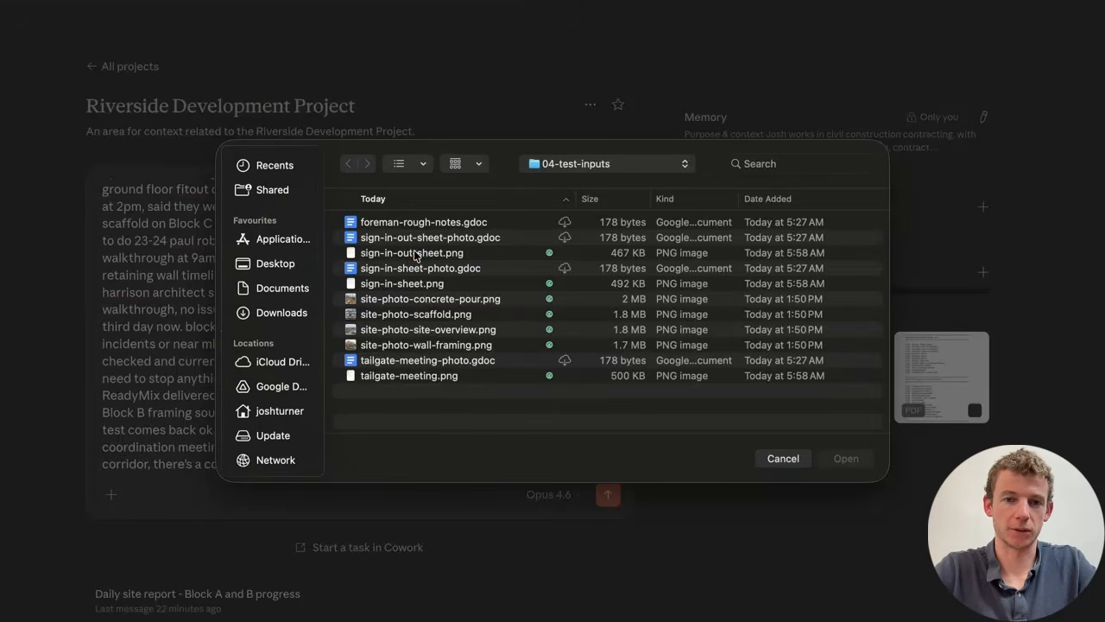
left_click(416, 254)
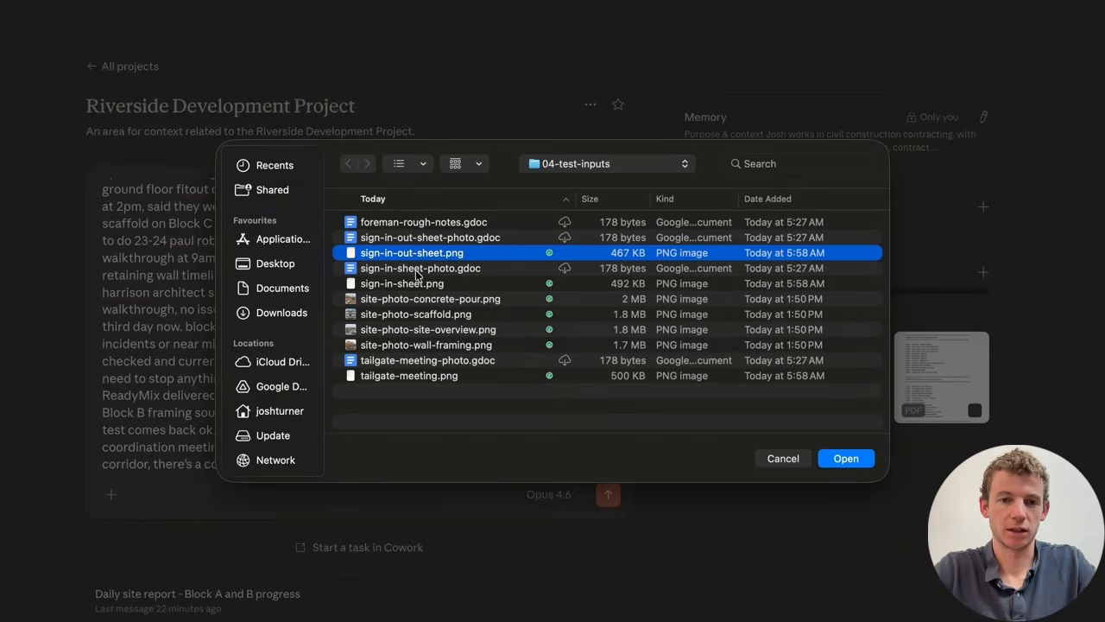
left_click(399, 377, "super")
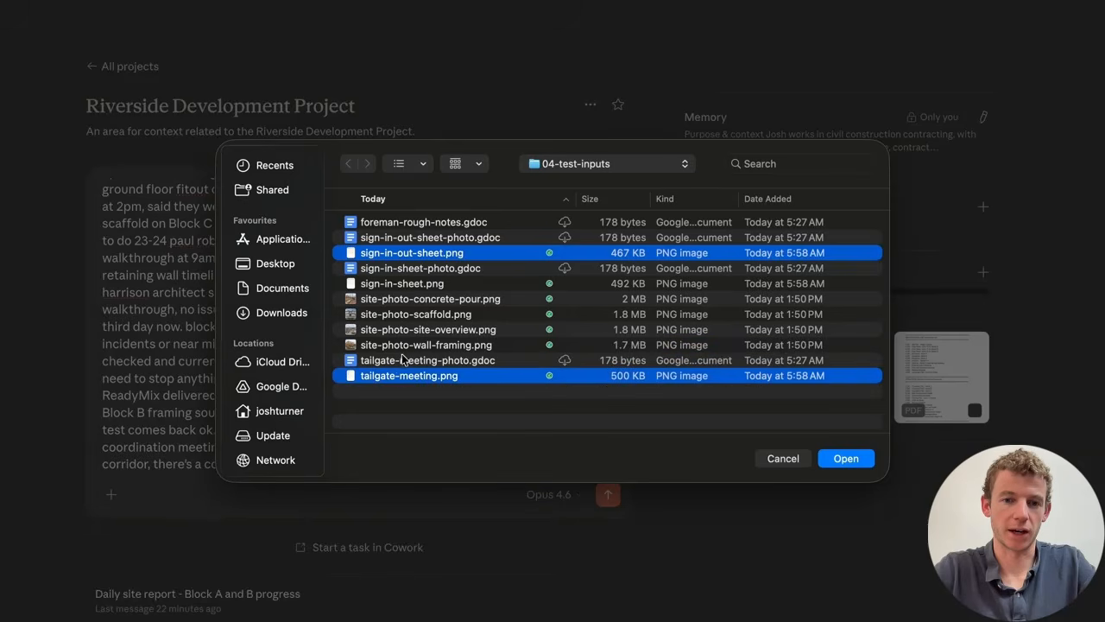
left_click(408, 347, "super")
left_click(417, 332, "super")
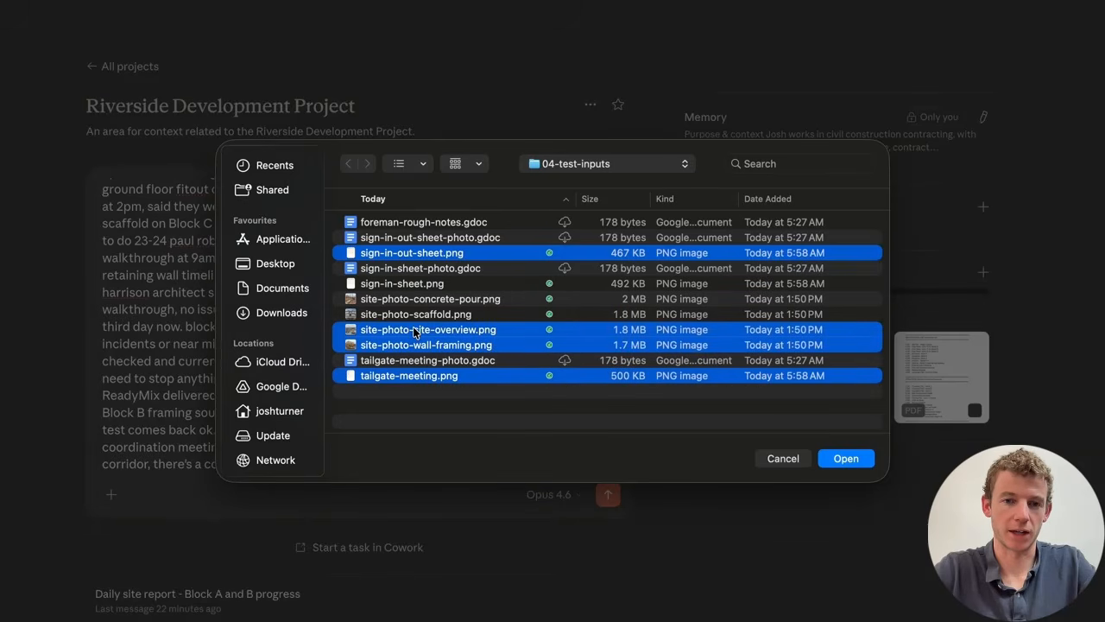
left_click(856, 459)
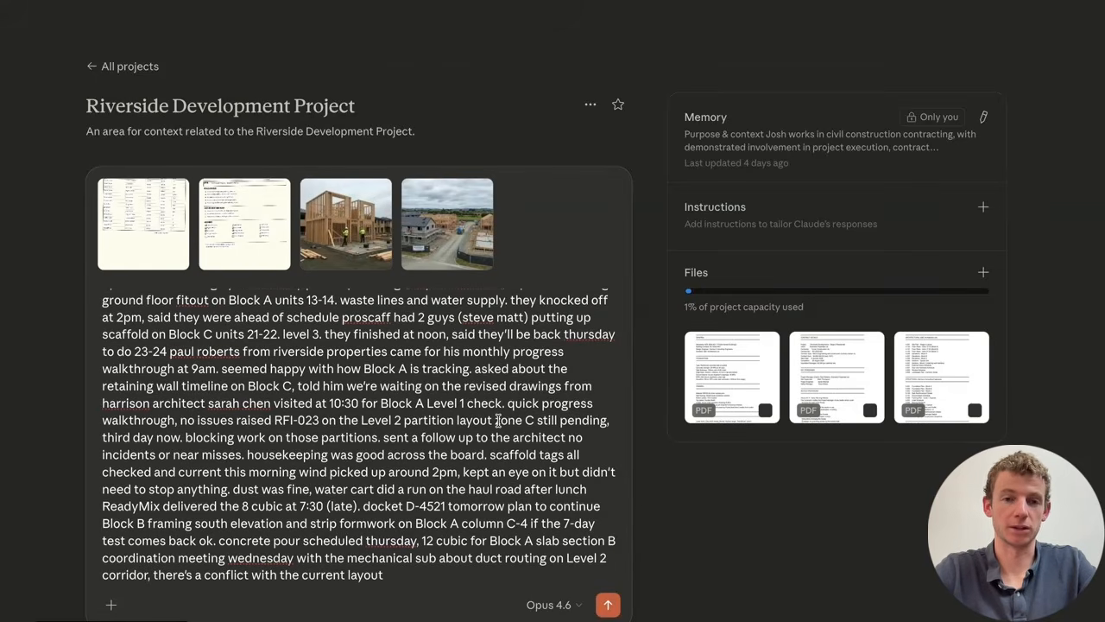
left_click(609, 604)
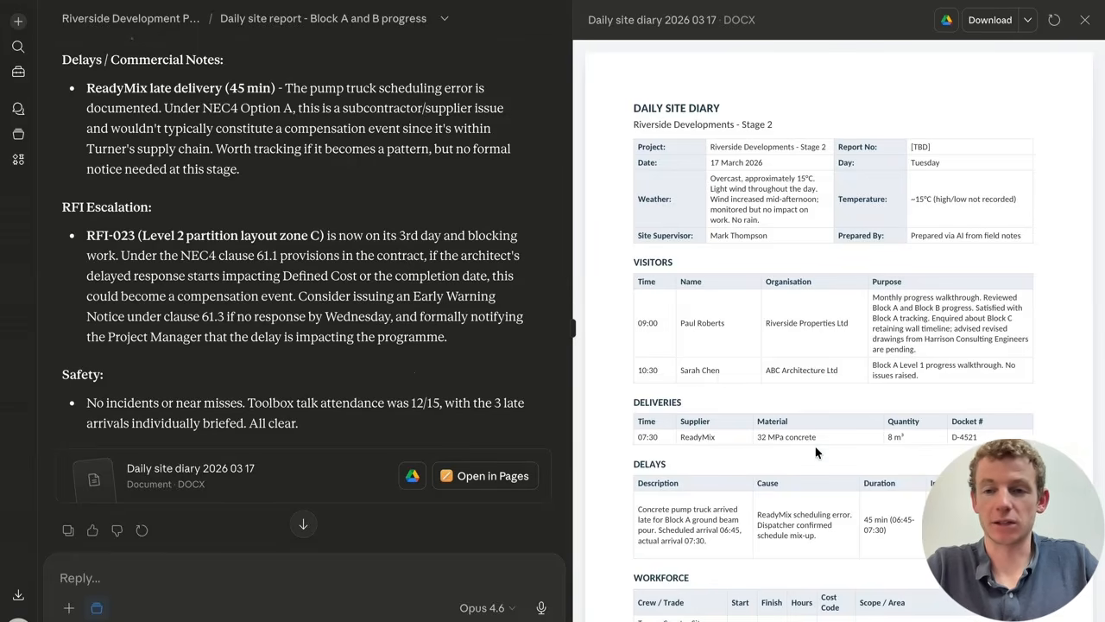
Step: Read through the generated daily site diary from the project header to the sign-off, checking the workforce, work completed, safety, RFI and photo log sections
scroll(816, 452, "down", 1)
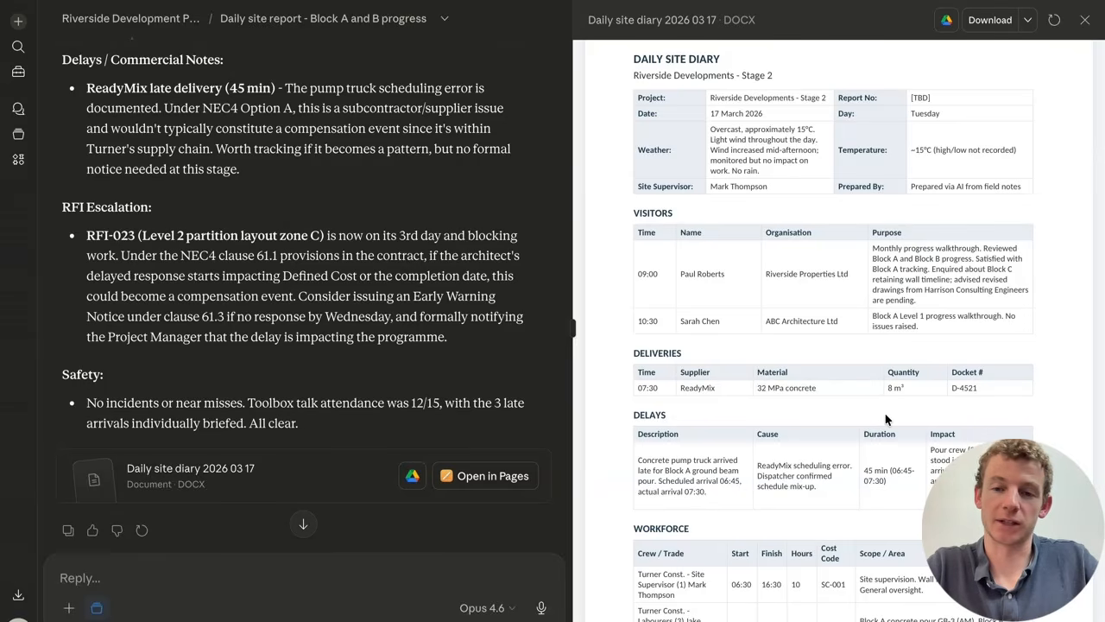
scroll(886, 419, "down", 3)
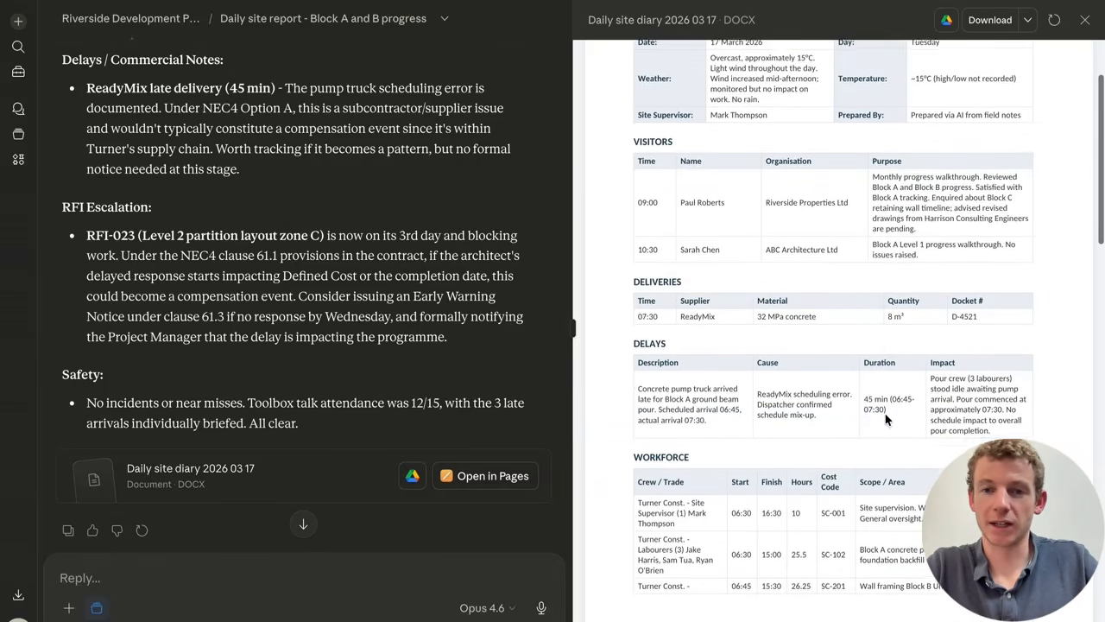
scroll(886, 419, "down", 5)
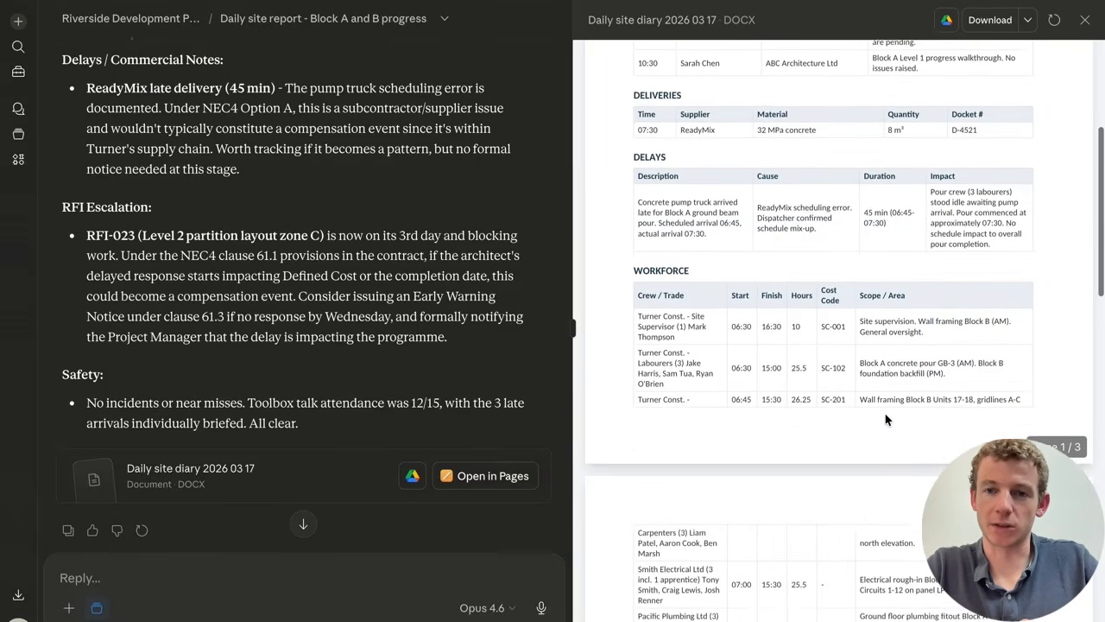
scroll(885, 420, "down", 2)
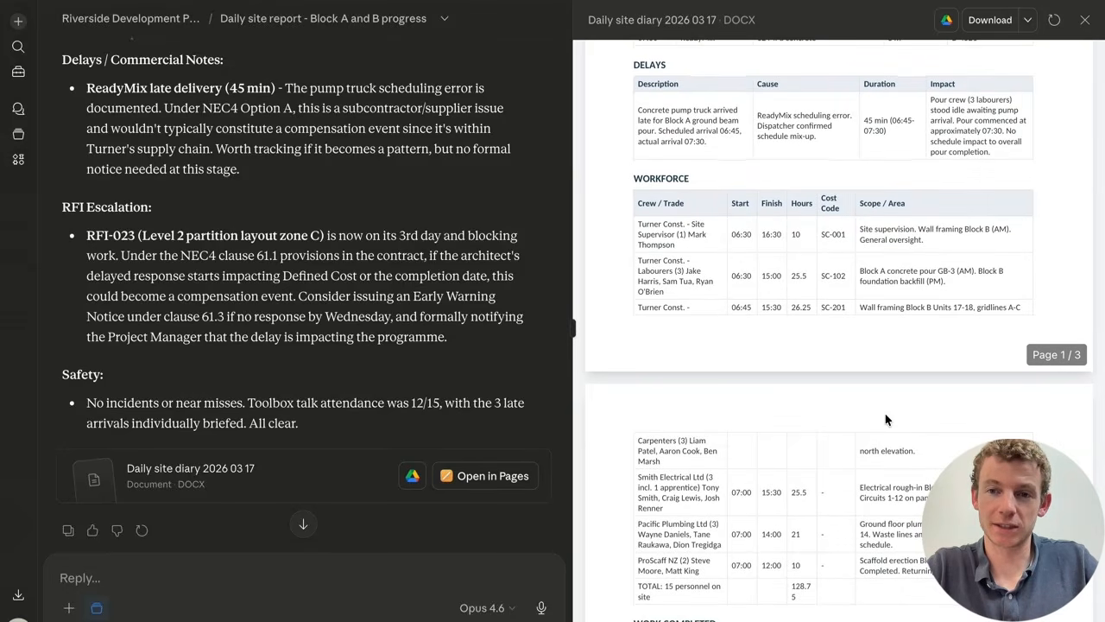
scroll(876, 471, "down", 2)
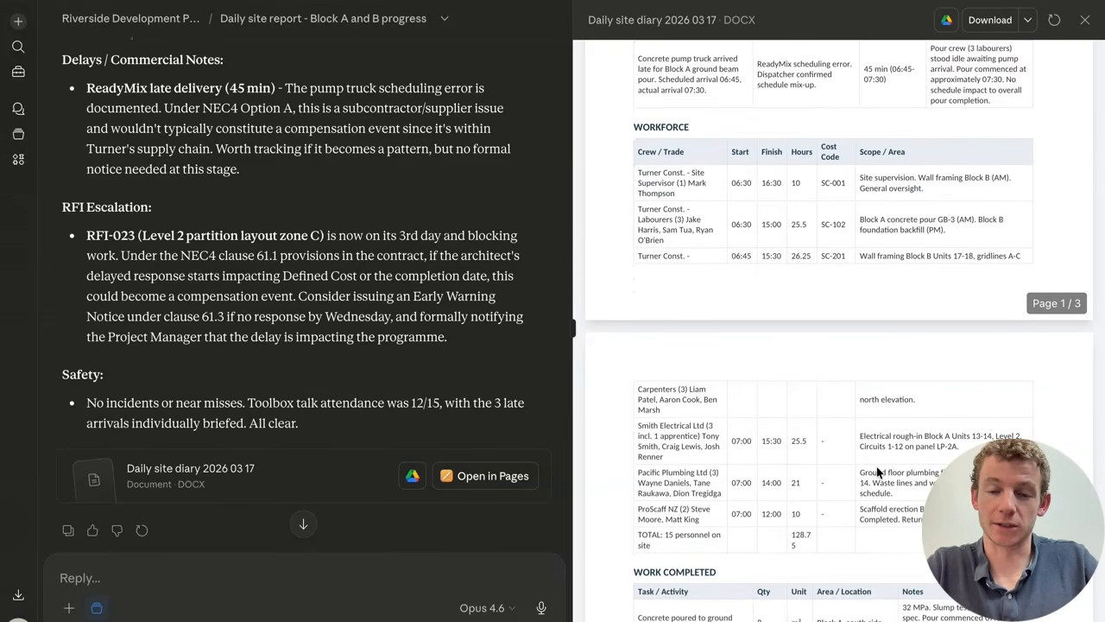
scroll(876, 471, "down", 15)
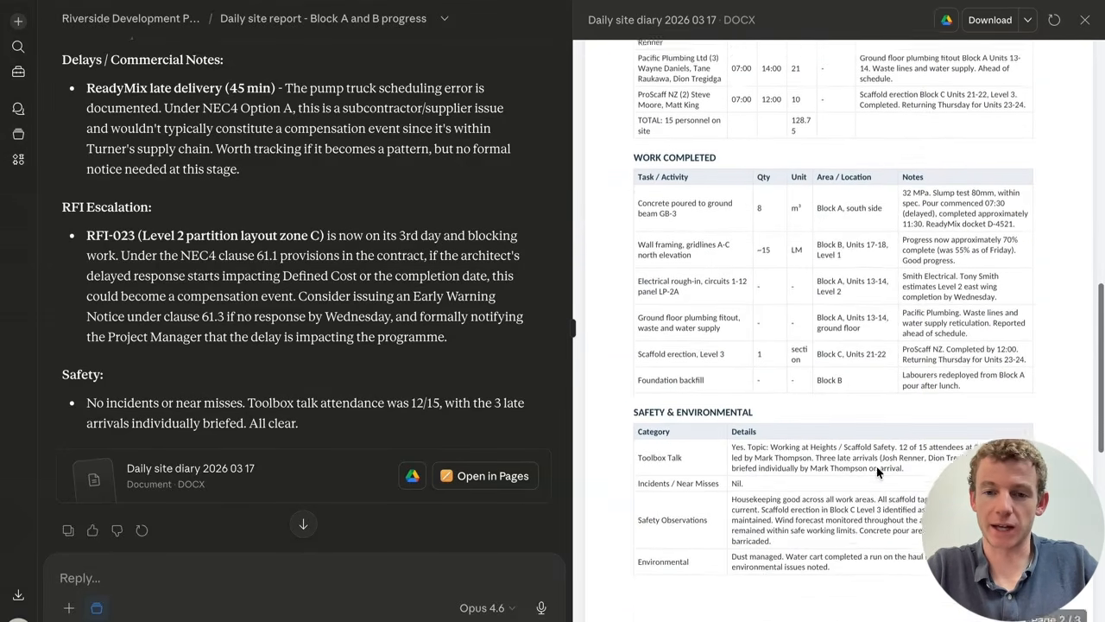
scroll(876, 471, "down", 16)
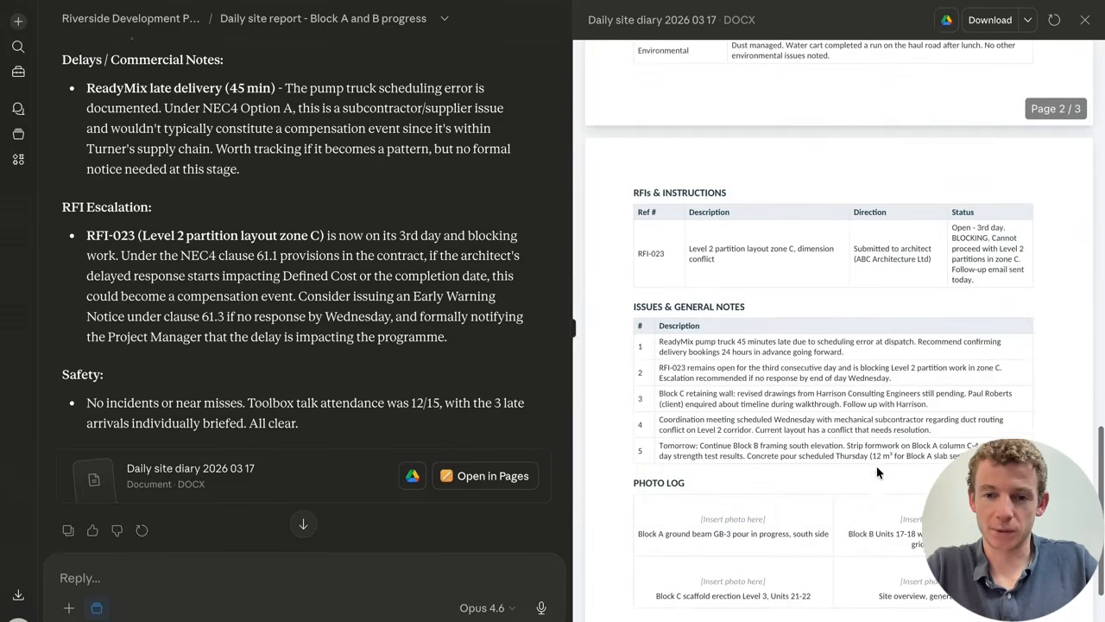
scroll(876, 470, "down", 1)
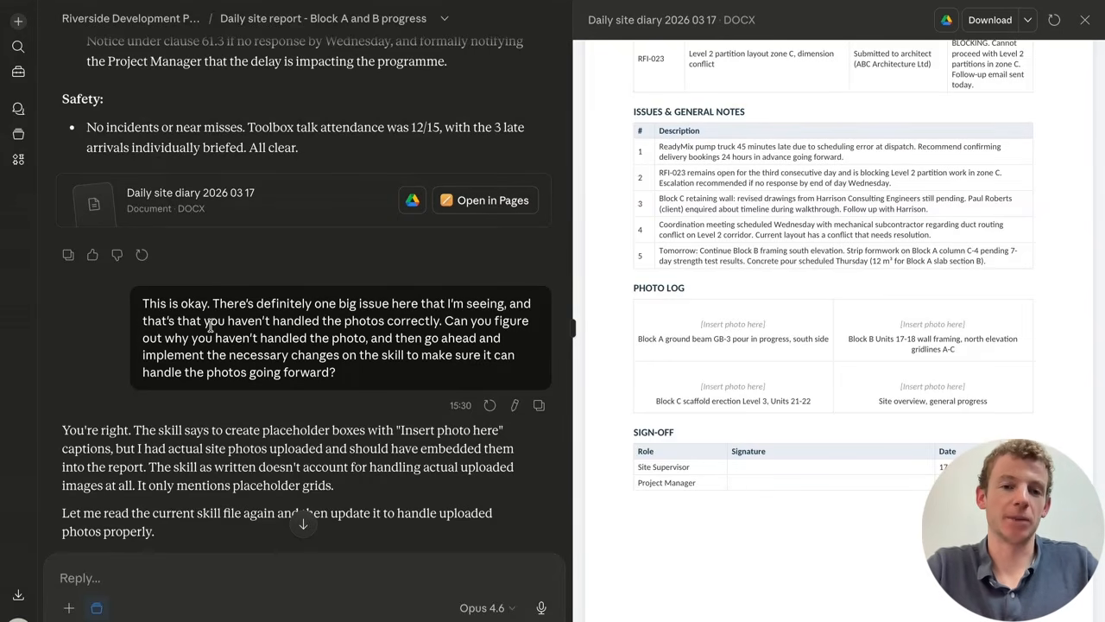
Step: Review Claude's reply on the mishandled photos, covering the cause, the edits to SKILL.md and example-quality-bar.md, and the output files
scroll(316, 355, "down", 1)
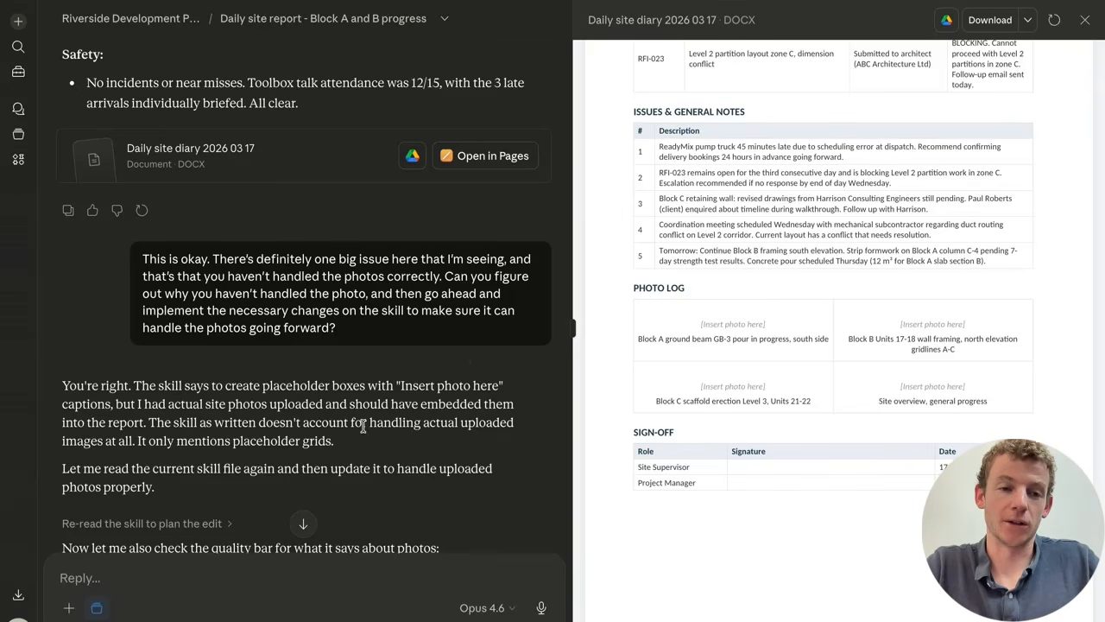
scroll(362, 428, "down", 3)
scroll(363, 427, "down", 2)
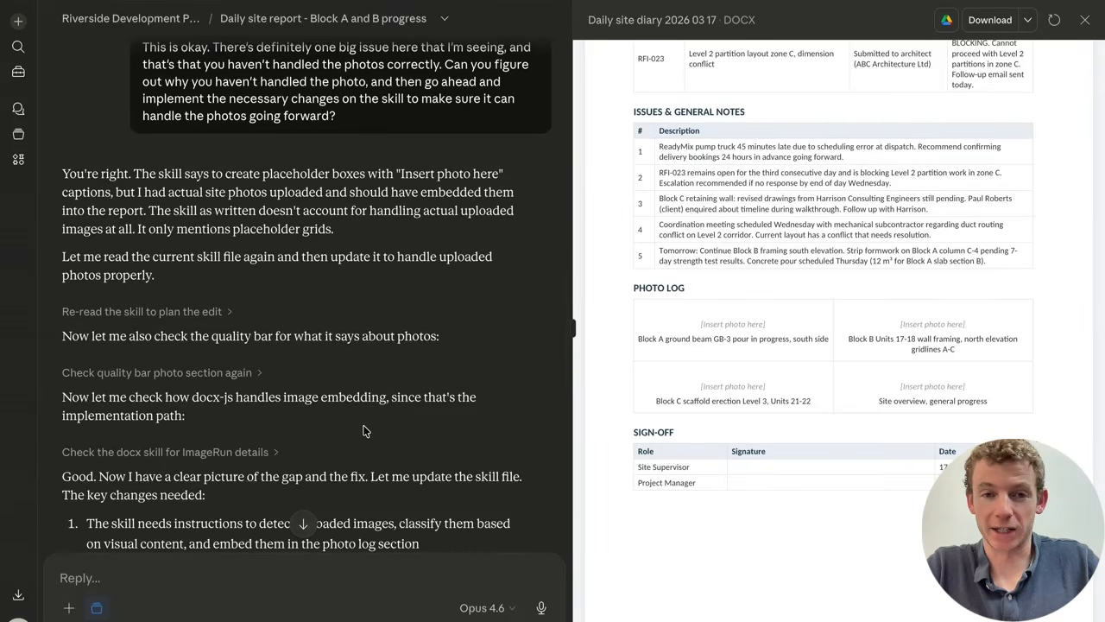
scroll(362, 430, "down", 5)
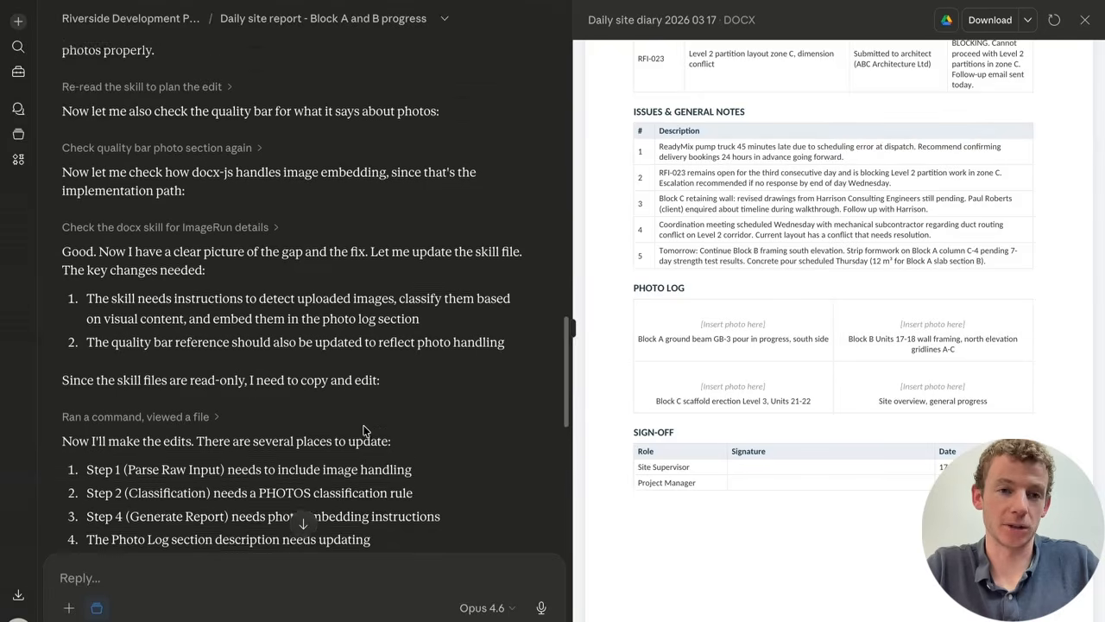
scroll(362, 427, "down", 4)
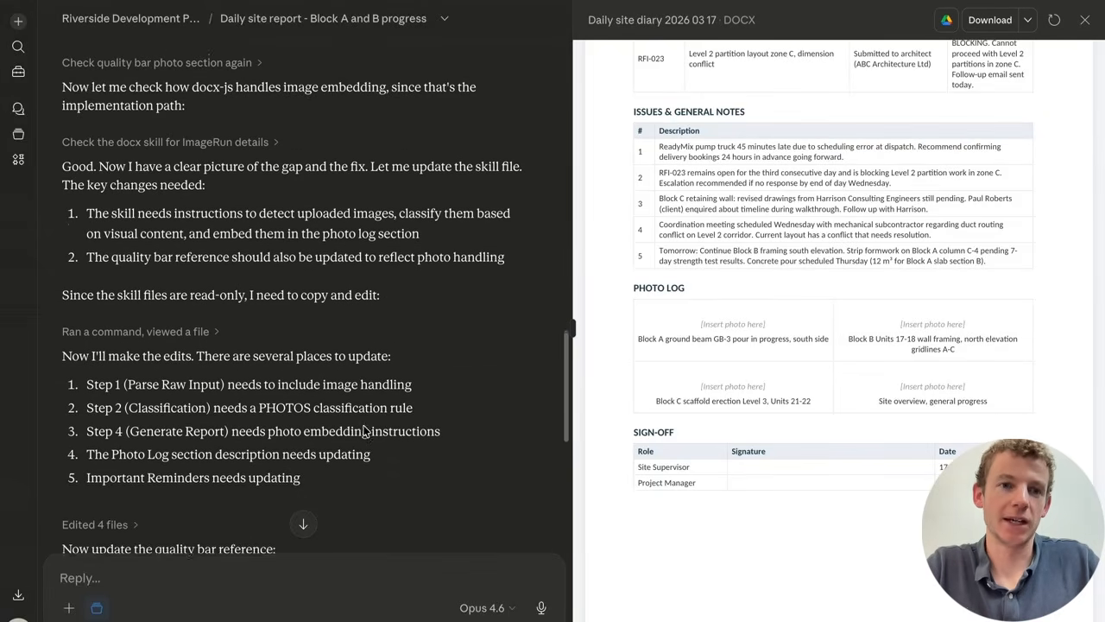
scroll(362, 430, "down", 6)
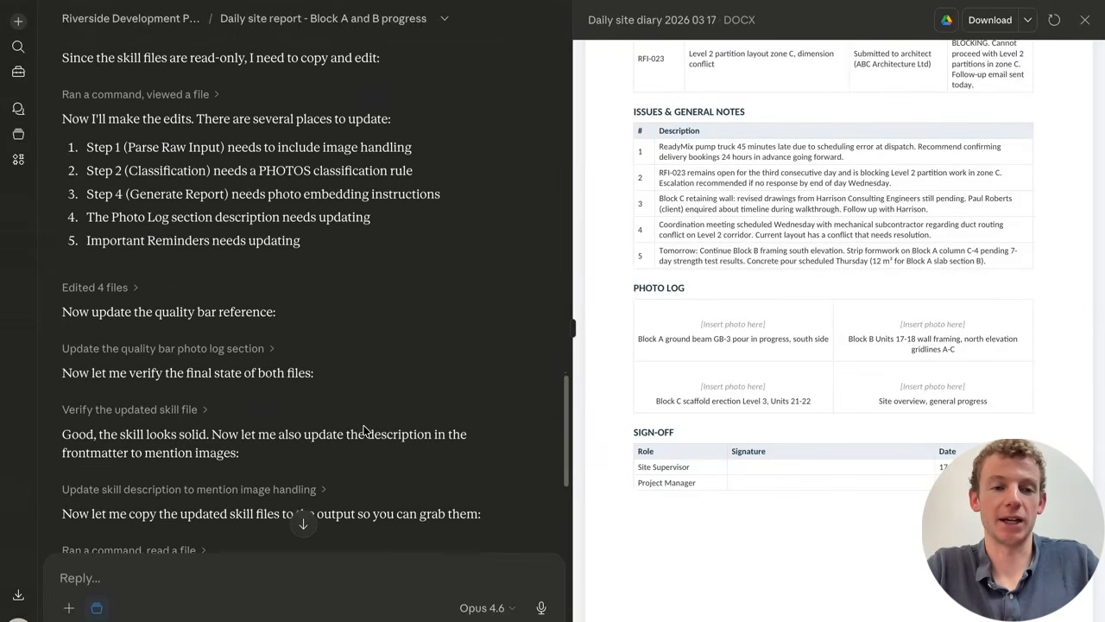
scroll(362, 430, "down", 2)
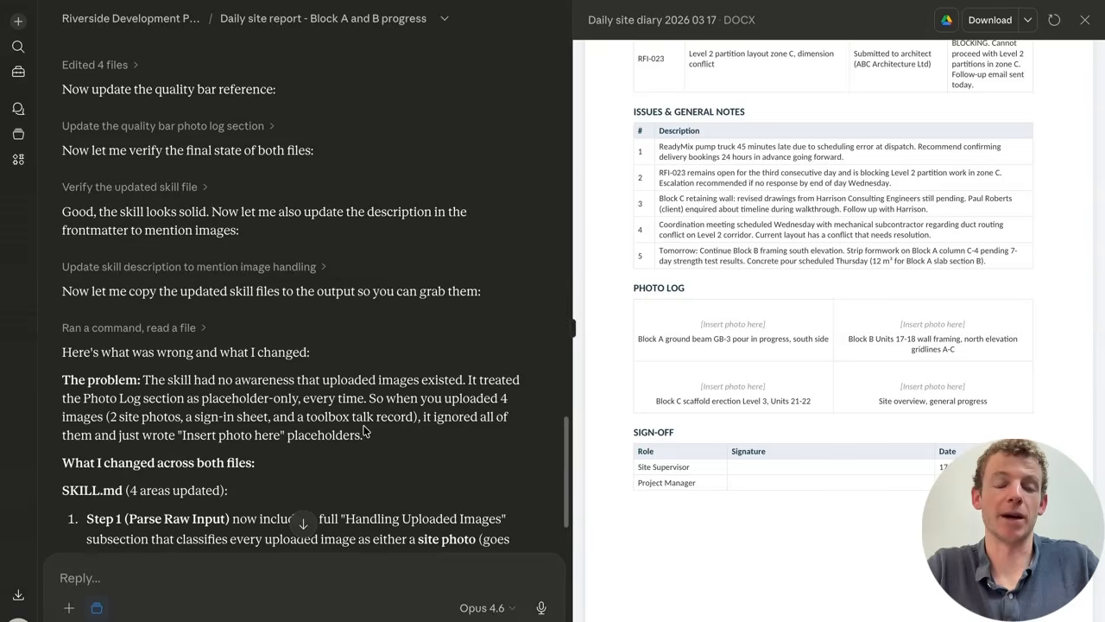
scroll(363, 427, "down", 3)
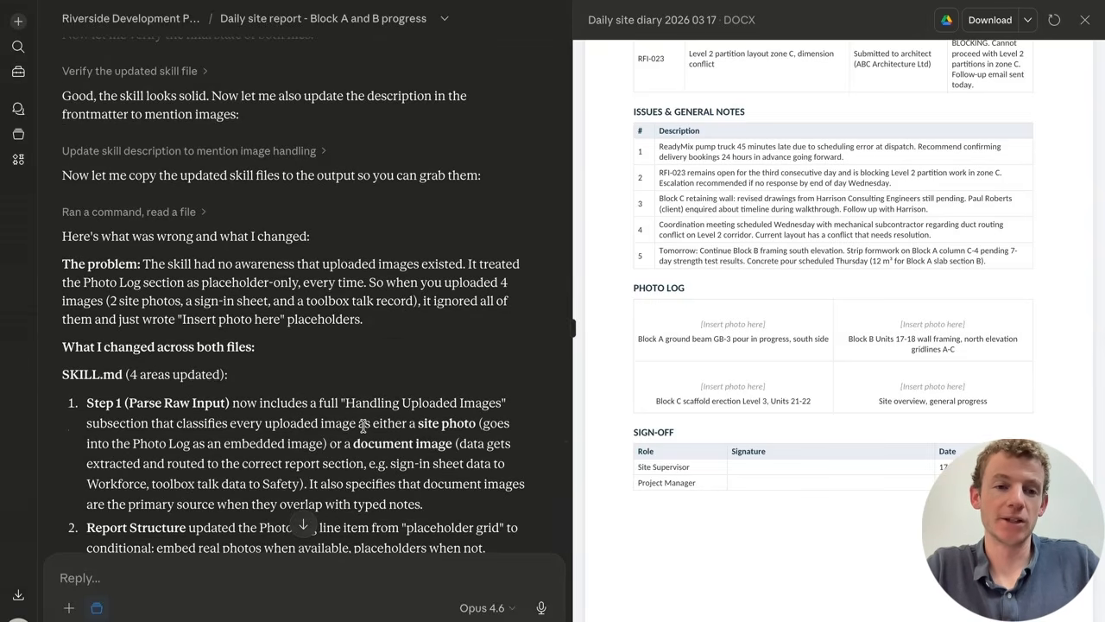
scroll(363, 425, "down", 3)
scroll(363, 425, "down", 1)
scroll(362, 426, "down", 3)
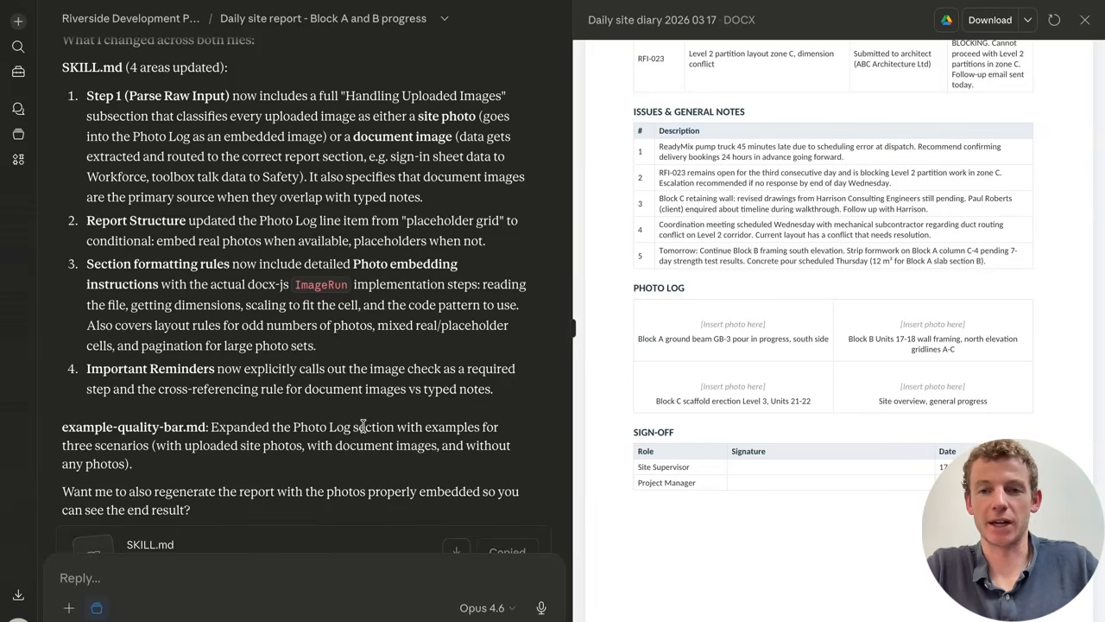
scroll(363, 427, "down", 4)
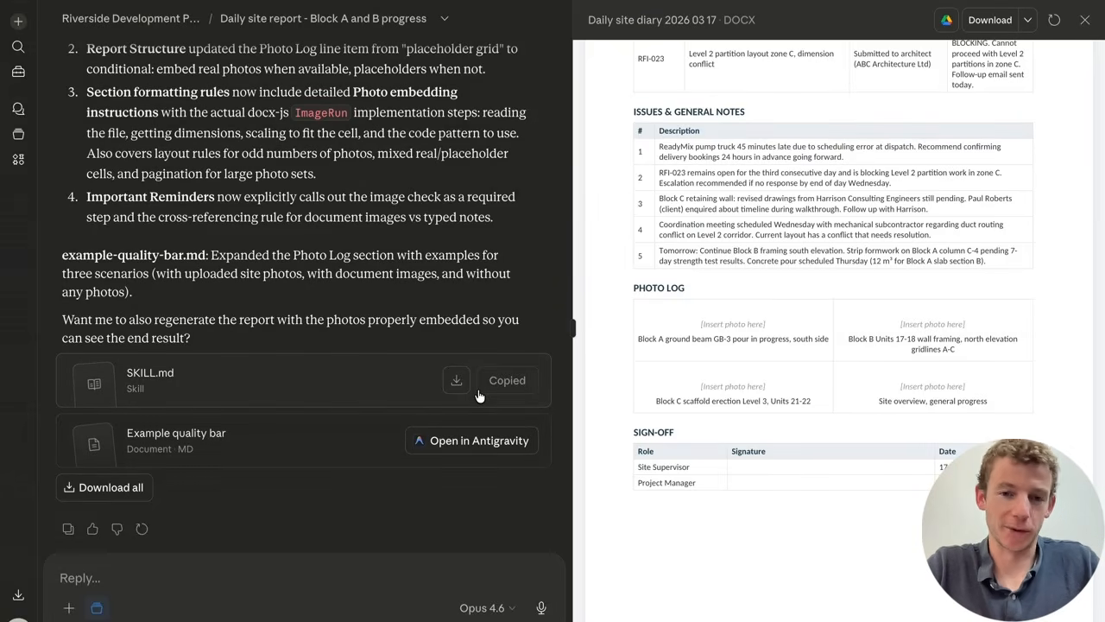
Step: Open the updated SKILL.md and copy it to your skills, replacing the existing daily-site-diary skill
left_click(380, 383)
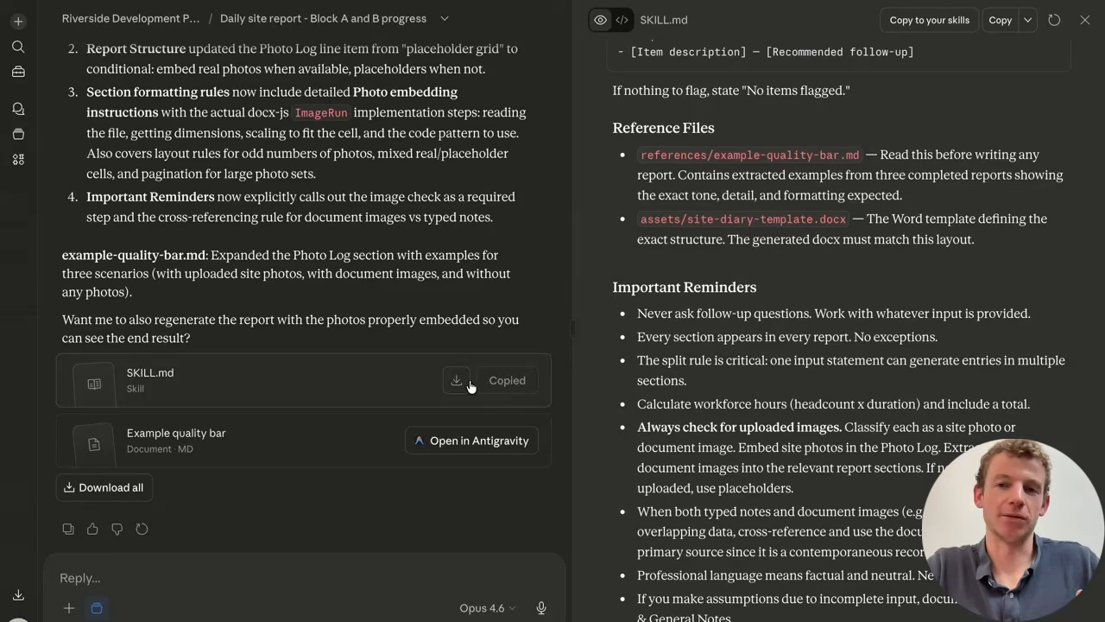
left_click(940, 19)
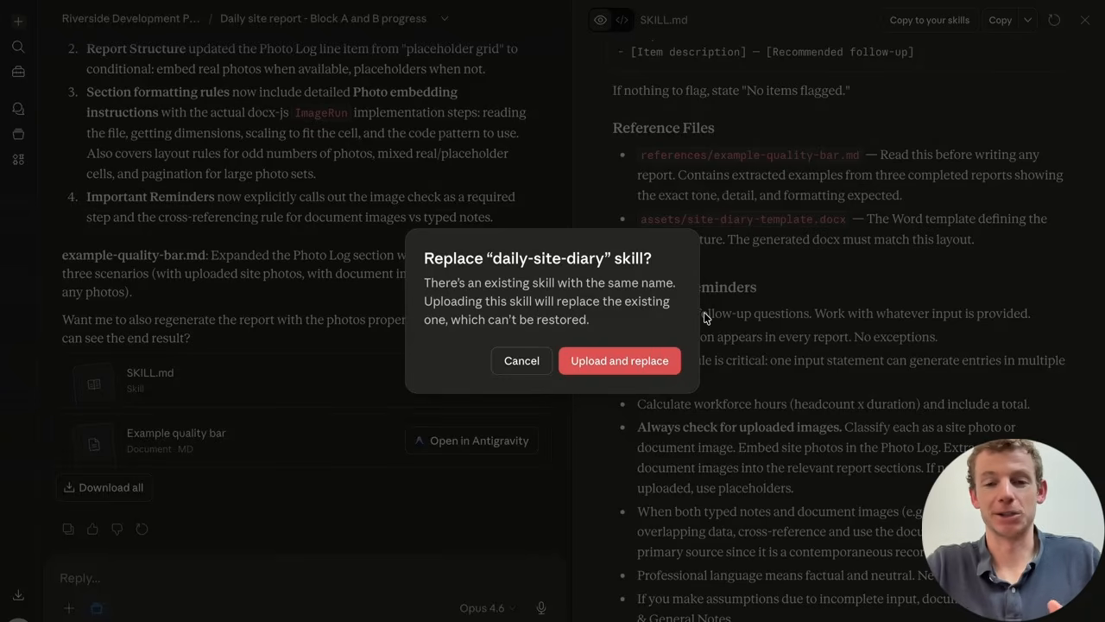
left_click(618, 365)
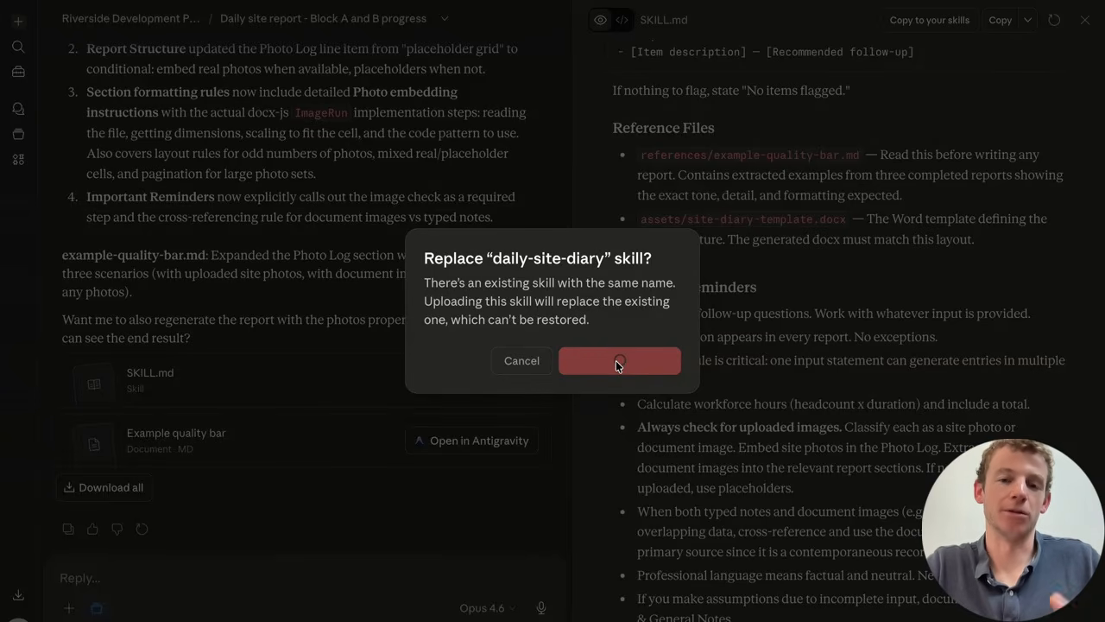